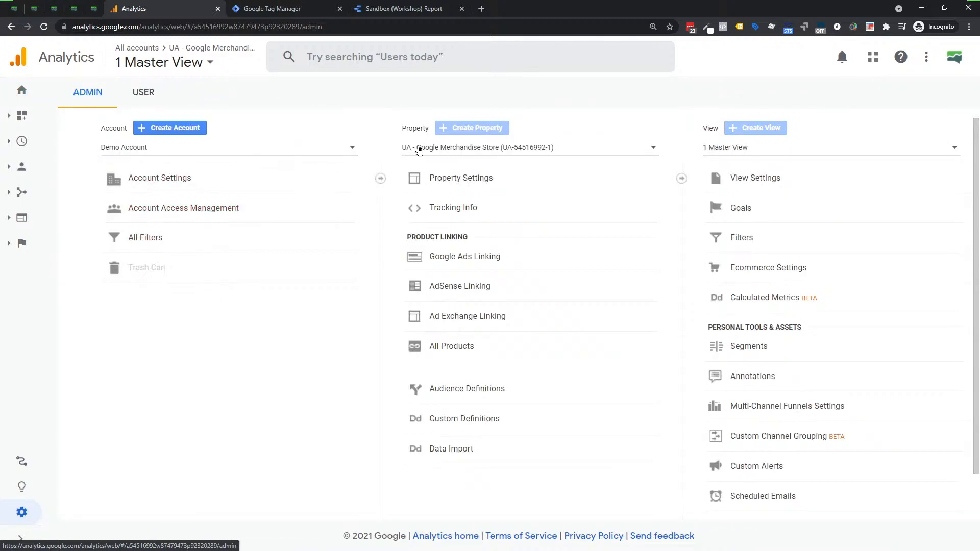
Switch to the GA4 - Flood-It! property and show its home page with the general Reporting navigation instead of Games reporting.
{"action": "left_click", "coordinate": [419, 149]}
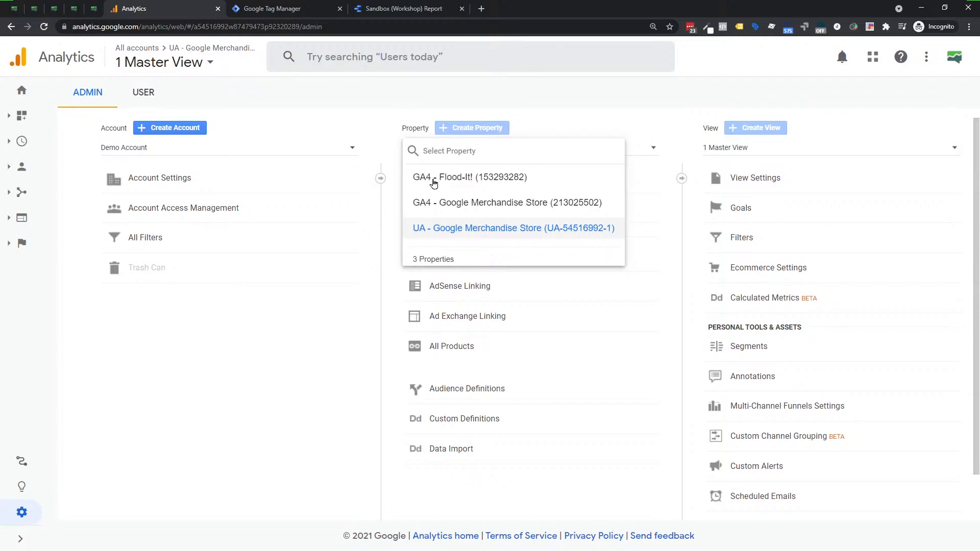
{"action": "left_click", "coordinate": [433, 183]}
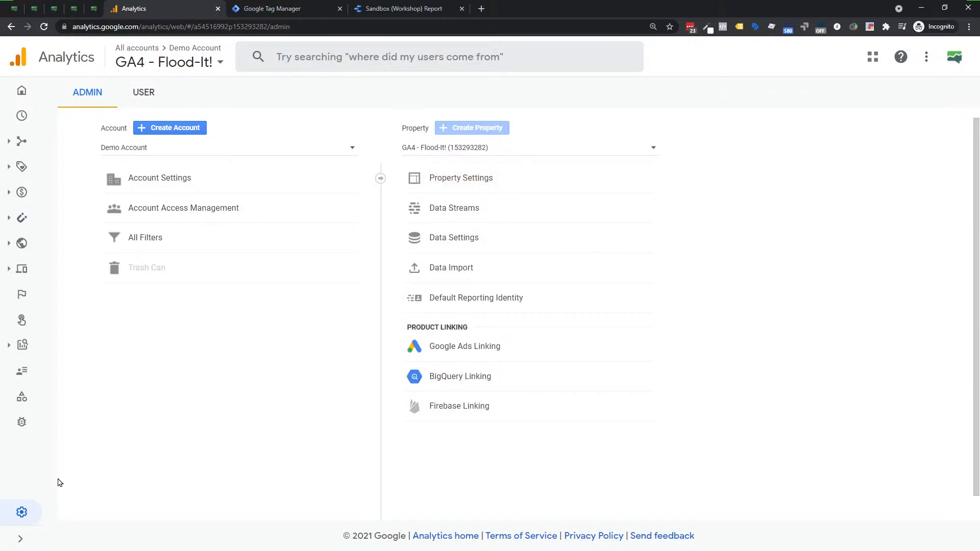
{"action": "left_click", "coordinate": [21, 90]}
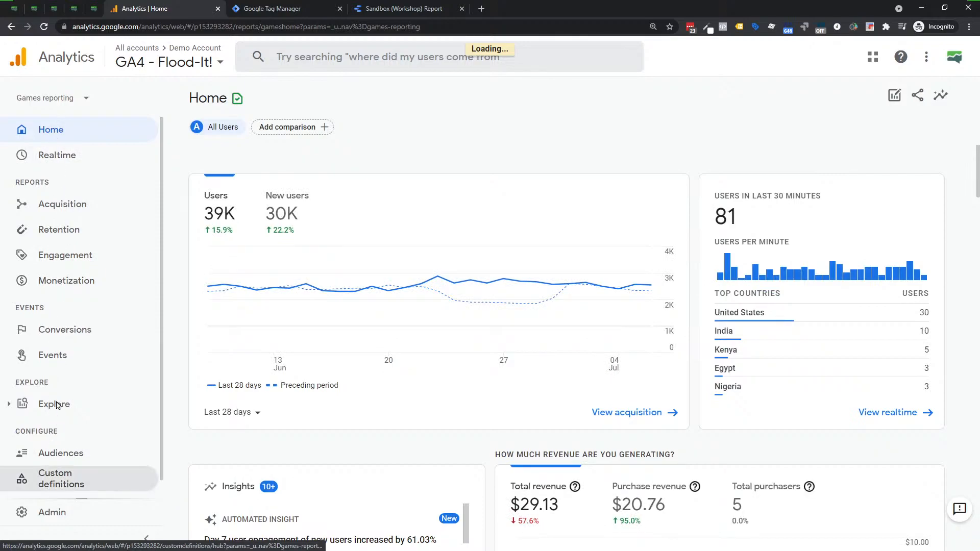
{"action": "left_click", "coordinate": [62, 100]}
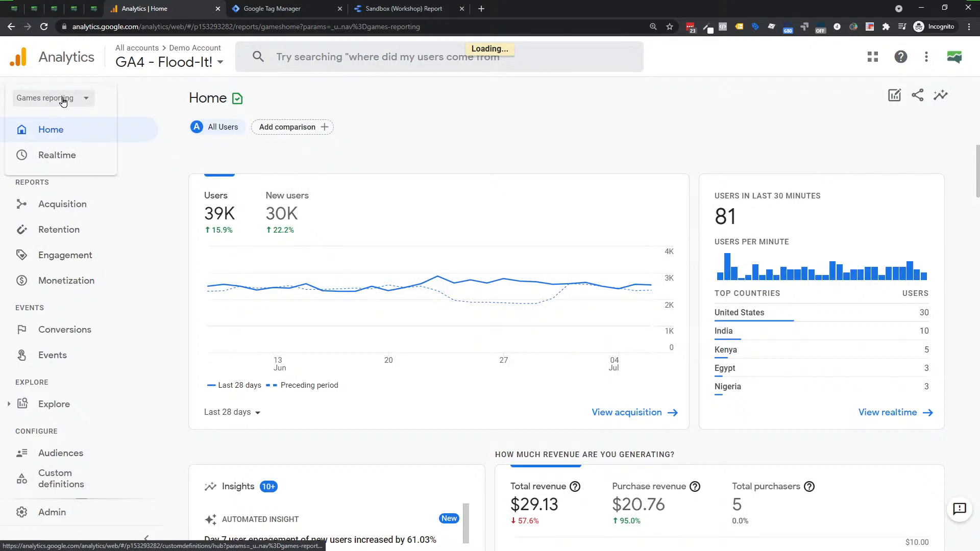
{"action": "left_click", "coordinate": [40, 131]}
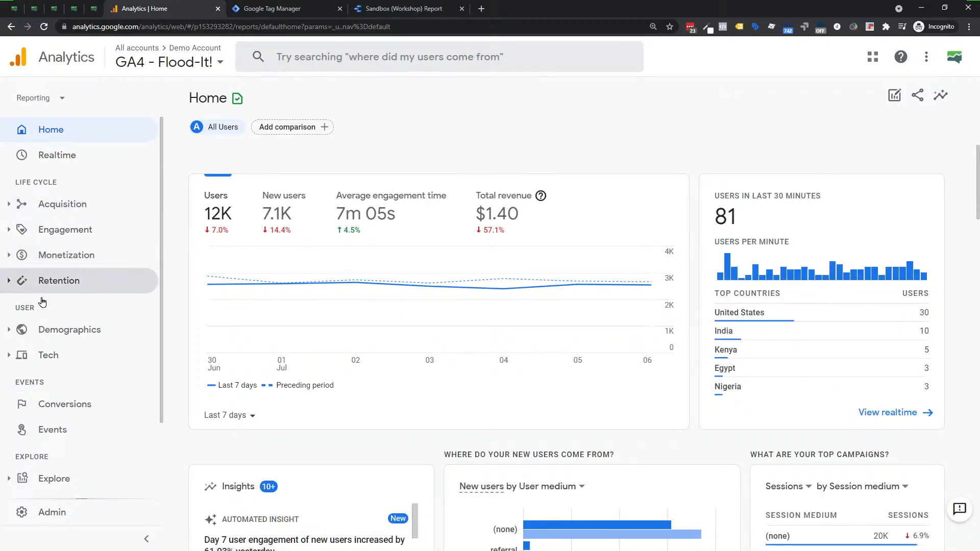
Switch to the GA4 - Google Merchandise Store property in the admin settings and open its Reports snapshot.
{"action": "left_click", "coordinate": [53, 514]}
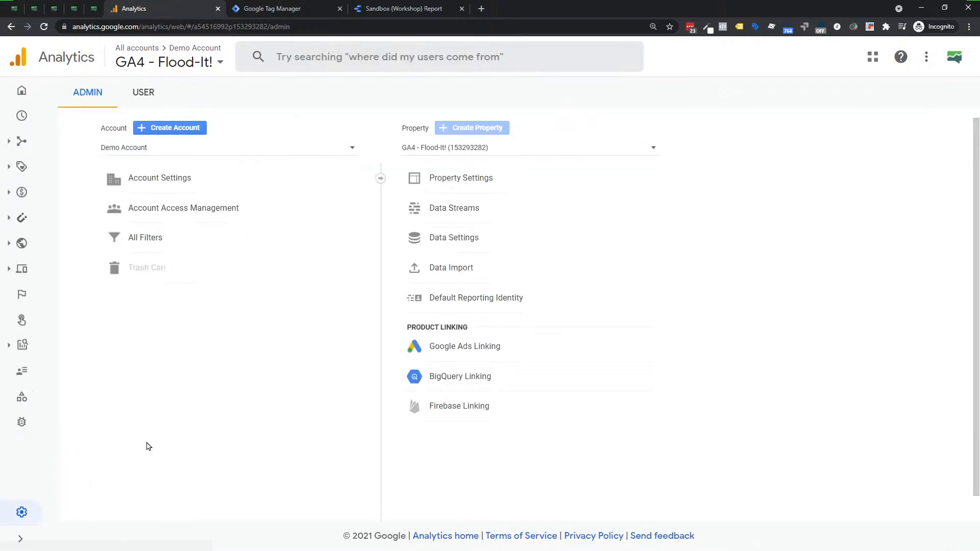
{"action": "left_click", "coordinate": [425, 148]}
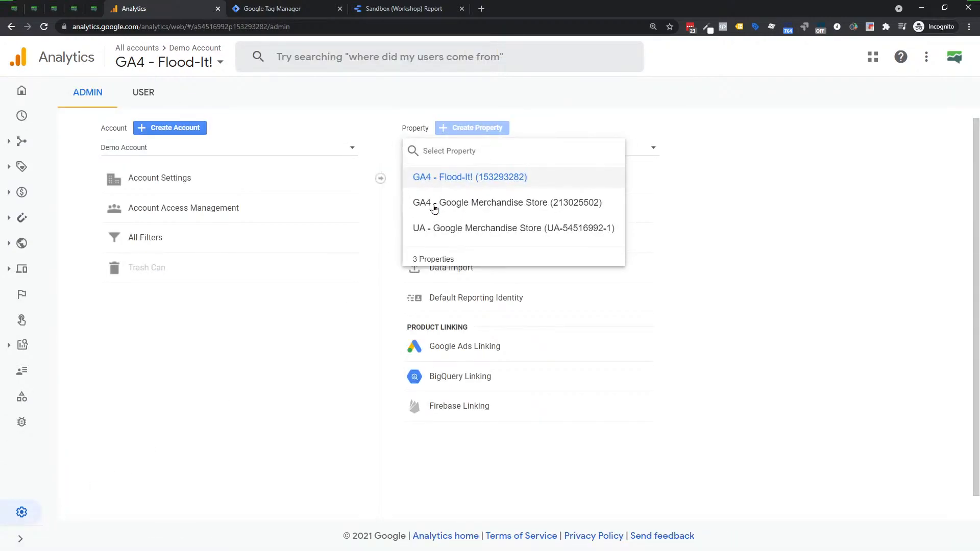
{"action": "left_click", "coordinate": [434, 205]}
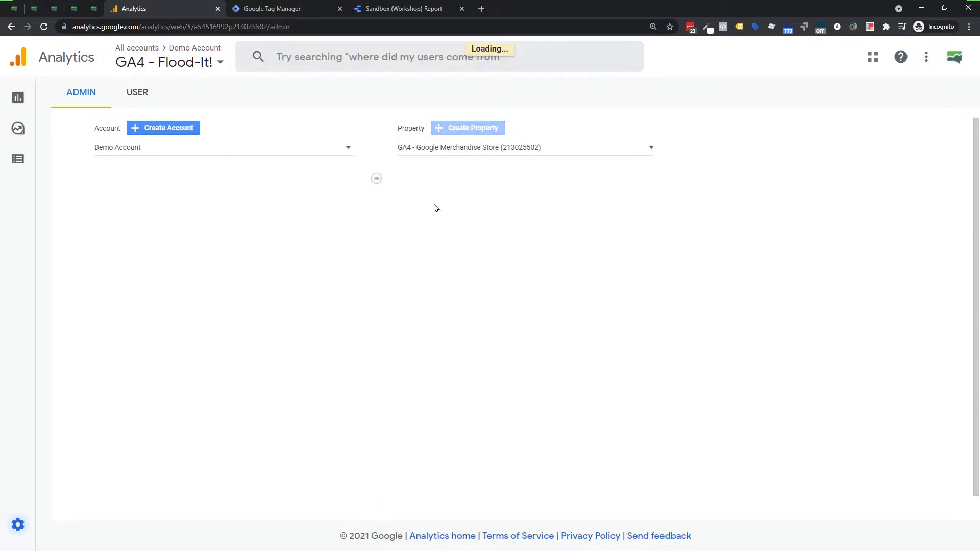
{"action": "mouse_move", "coordinate": [20, 125]}
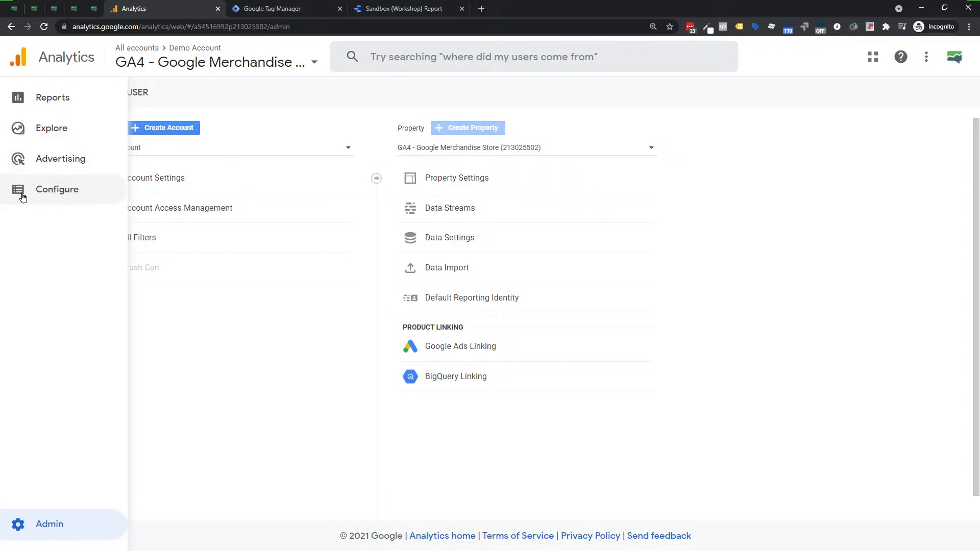
{"action": "left_click", "coordinate": [27, 101]}
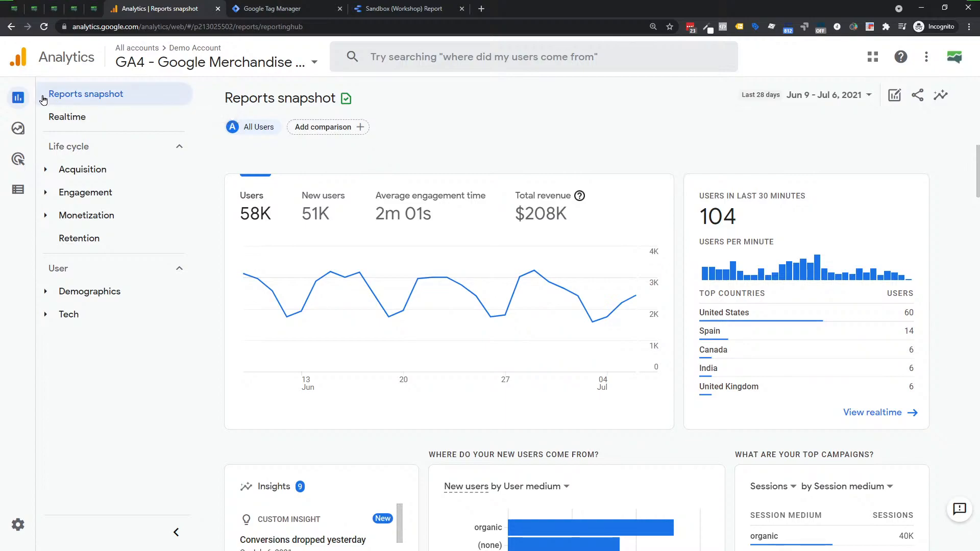
Open the Acquisition overview among the Life cycle reports and look through its summary cards.
{"action": "mouse_move", "coordinate": [27, 97]}
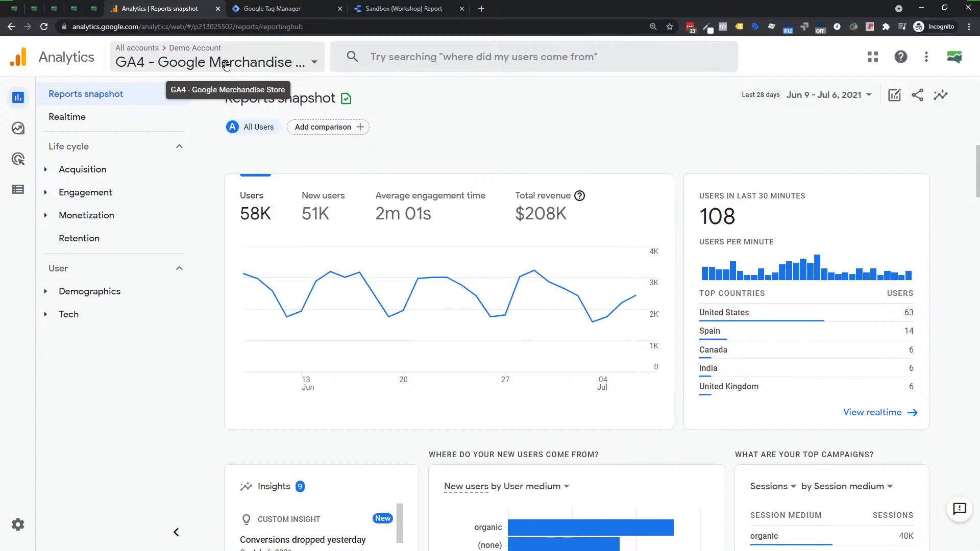
{"action": "mouse_move", "coordinate": [22, 133]}
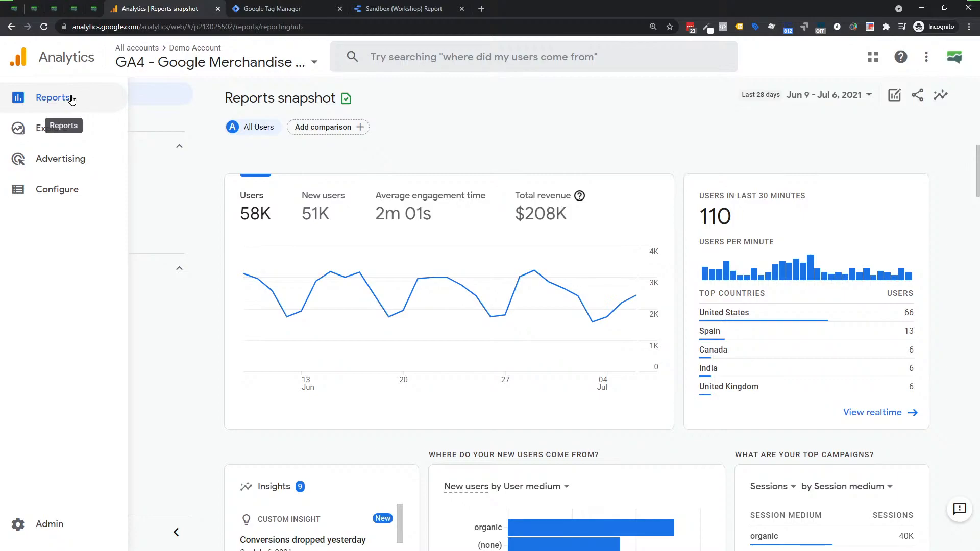
{"action": "left_click", "coordinate": [41, 108]}
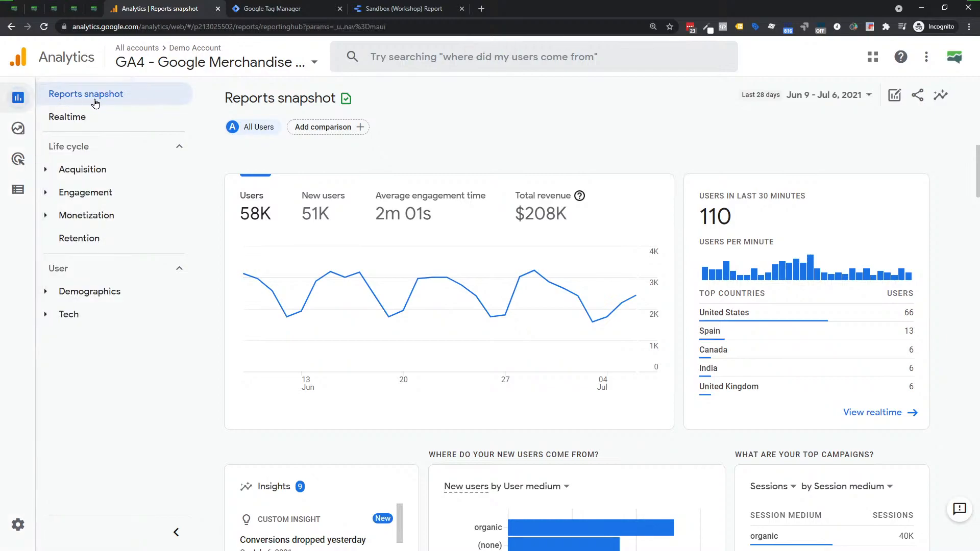
{"action": "left_click", "coordinate": [115, 102]}
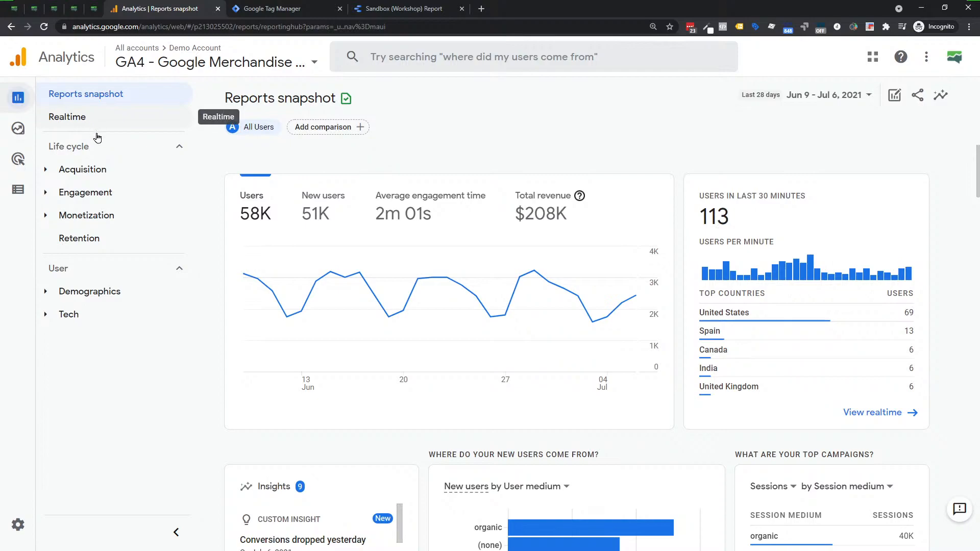
{"action": "left_click", "coordinate": [84, 173]}
{"action": "left_click", "coordinate": [143, 193]}
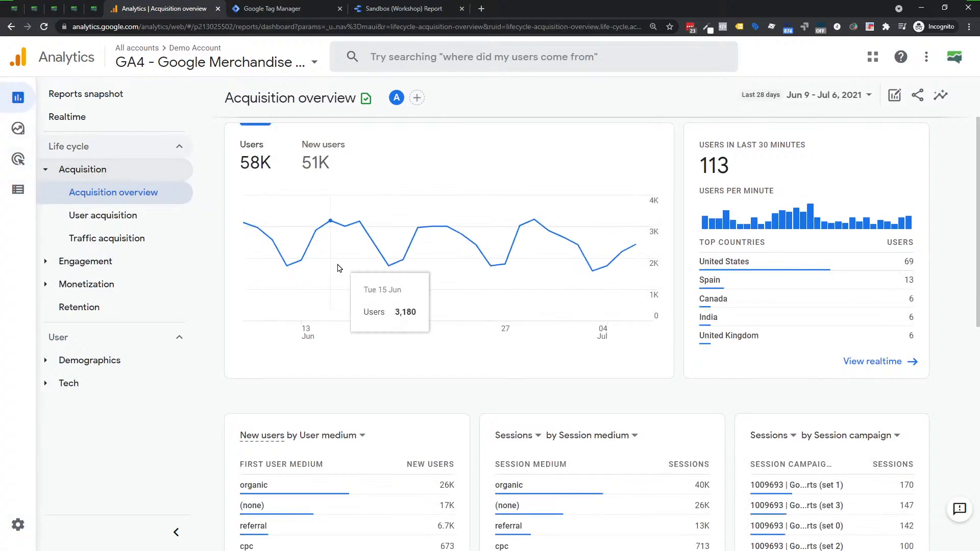
{"action": "scroll", "coordinate": [332, 307], "scroll_direction": "down", "scroll_amount": 2}
{"action": "scroll", "coordinate": [325, 431], "scroll_direction": "down", "scroll_amount": 7}
{"action": "scroll", "coordinate": [326, 430], "scroll_direction": "up", "scroll_amount": 8}
{"action": "scroll", "coordinate": [327, 429], "scroll_direction": "up", "scroll_amount": 2}
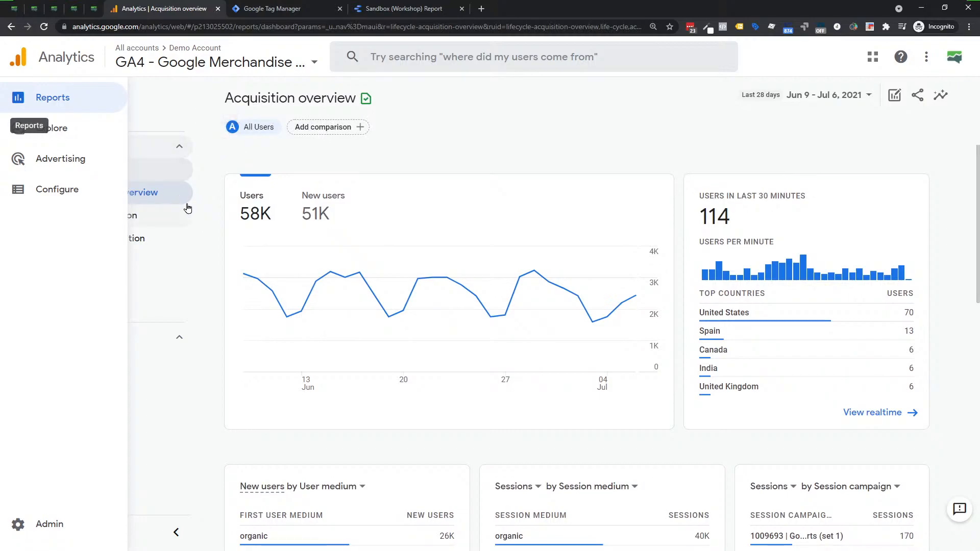
{"action": "left_click", "coordinate": [154, 203]}
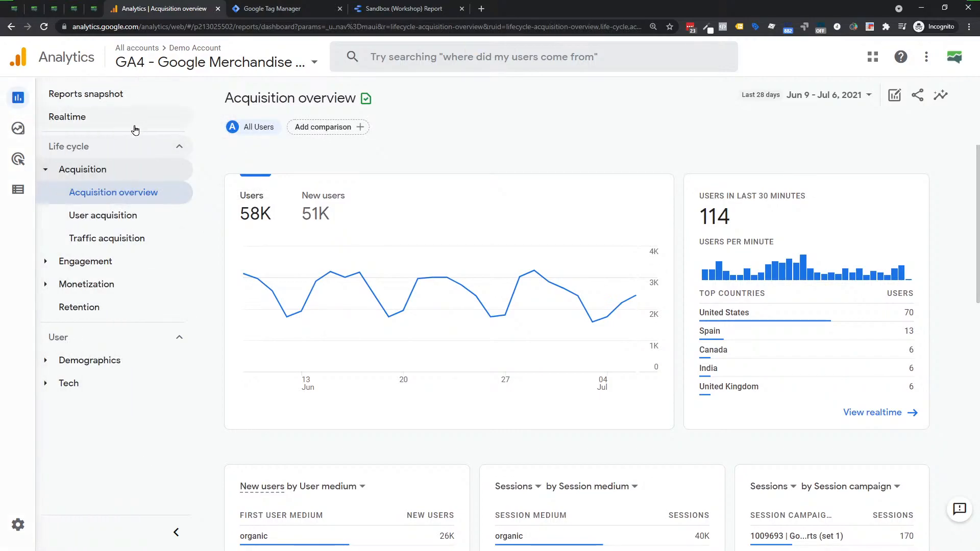
Open the Explorations page and highlight its heading and the Free form template name.
{"action": "mouse_move", "coordinate": [21, 134]}
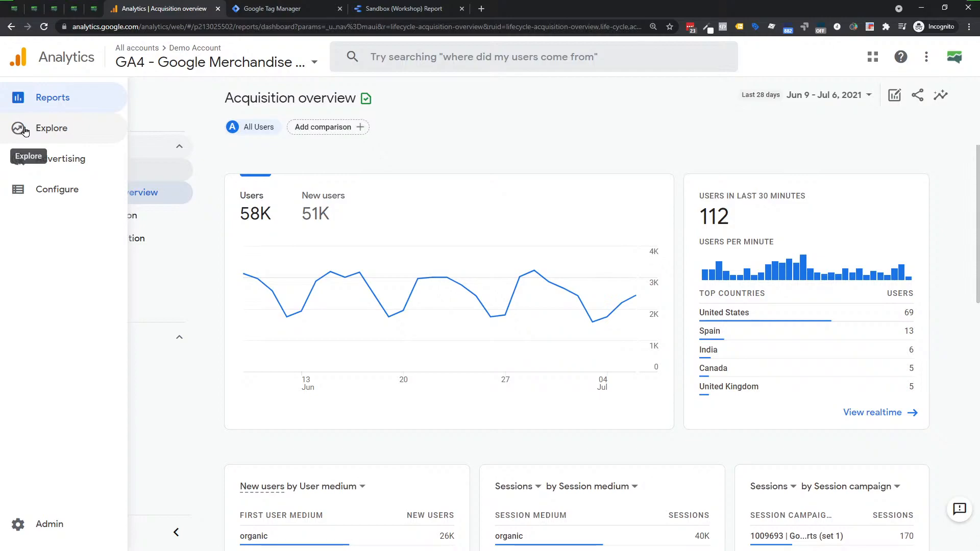
{"action": "left_click", "coordinate": [25, 131]}
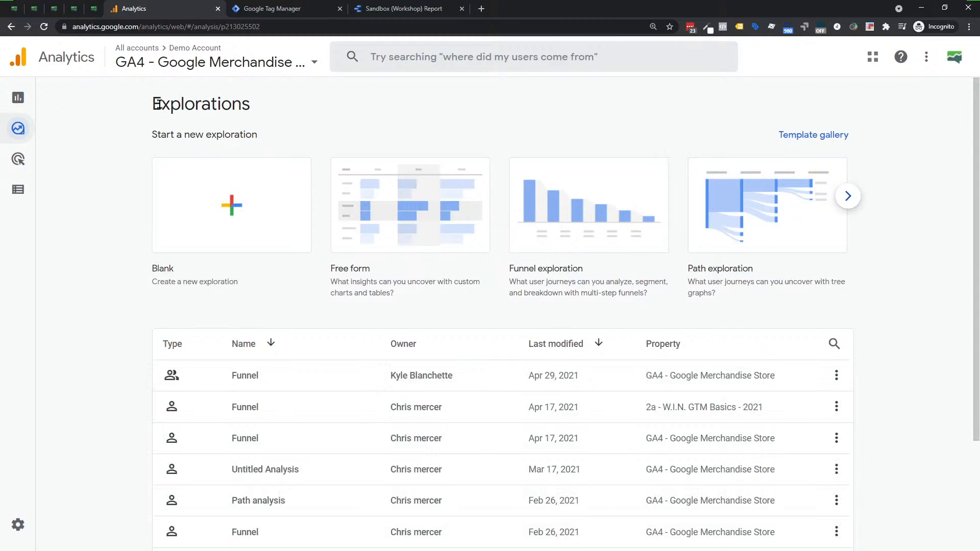
{"action": "left_click_drag", "start_coordinate": [160, 104], "coordinate": [248, 108]}
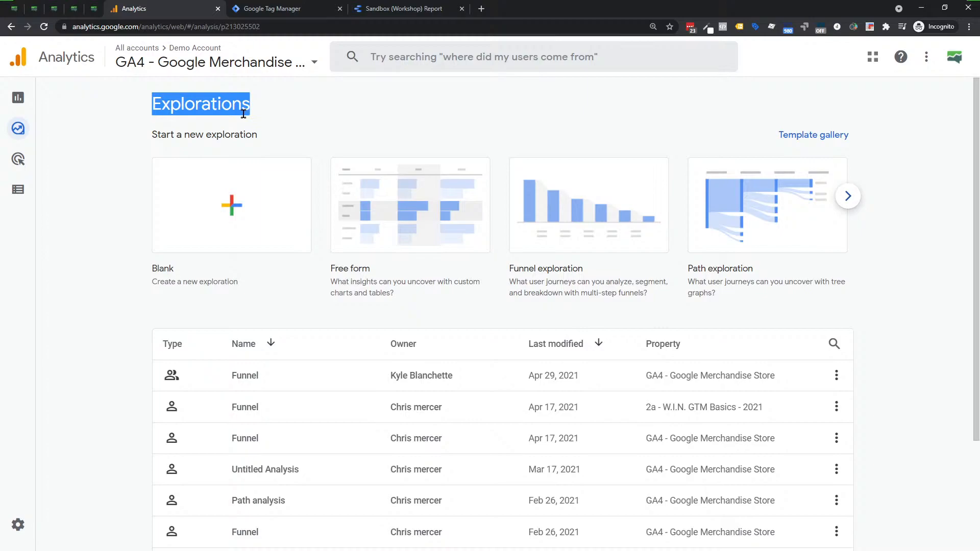
{"action": "left_click", "coordinate": [190, 110]}
{"action": "left_click_drag", "start_coordinate": [153, 105], "coordinate": [279, 104]}
{"action": "mouse_move", "coordinate": [329, 269]}
{"action": "left_mouse_down"}
{"action": "mouse_move", "coordinate": [368, 269]}
{"action": "mouse_move", "coordinate": [329, 273]}
{"action": "left_mouse_up"}
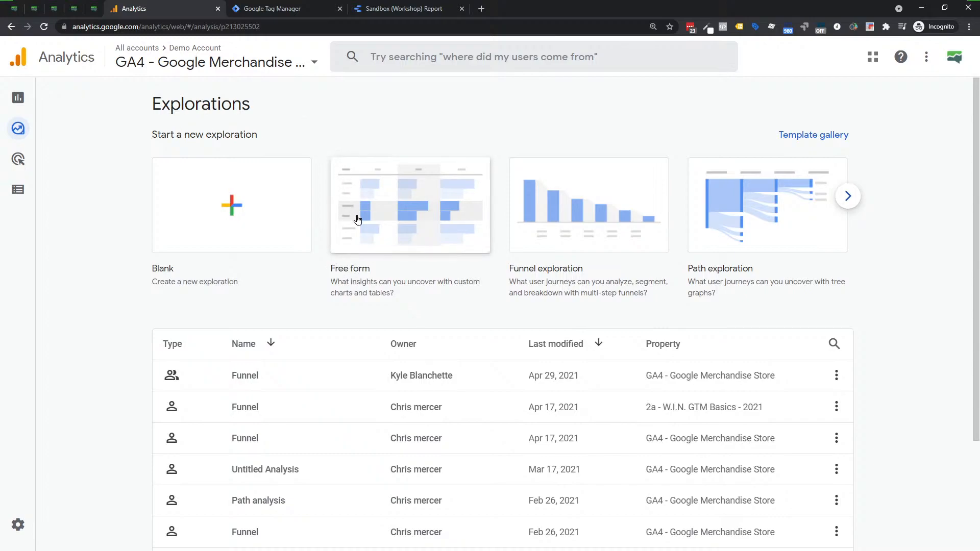
{"action": "triple_click", "coordinate": [360, 269]}
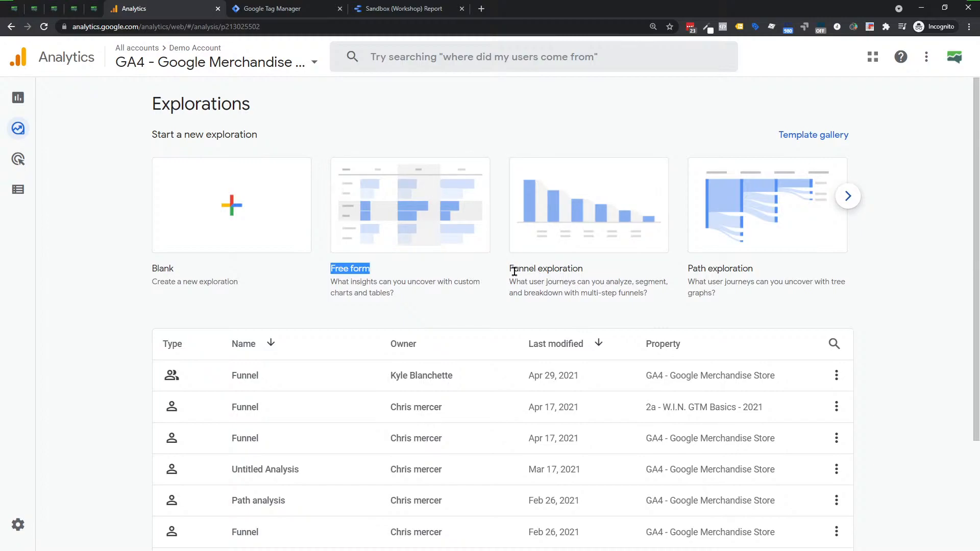
Browse the exploration templates through to User lifetime and go back toward Funnel exploration.
{"action": "left_click", "coordinate": [846, 197]}
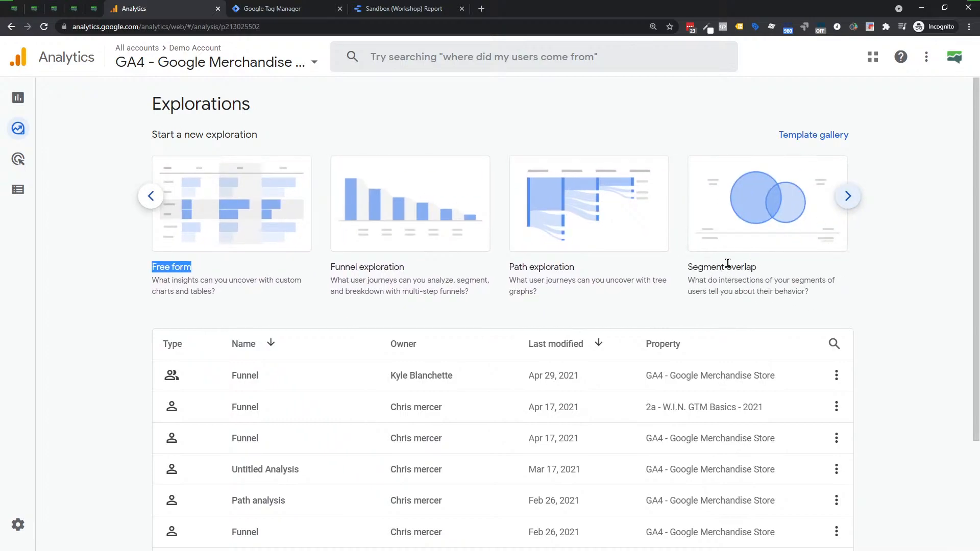
{"action": "left_click", "coordinate": [847, 197]}
{"action": "left_click", "coordinate": [847, 196]}
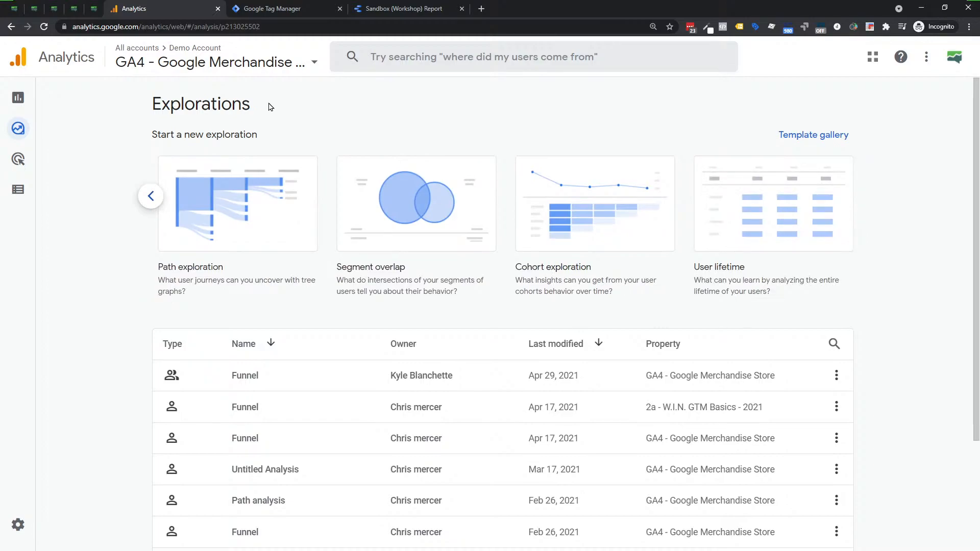
{"action": "left_click", "coordinate": [151, 196]}
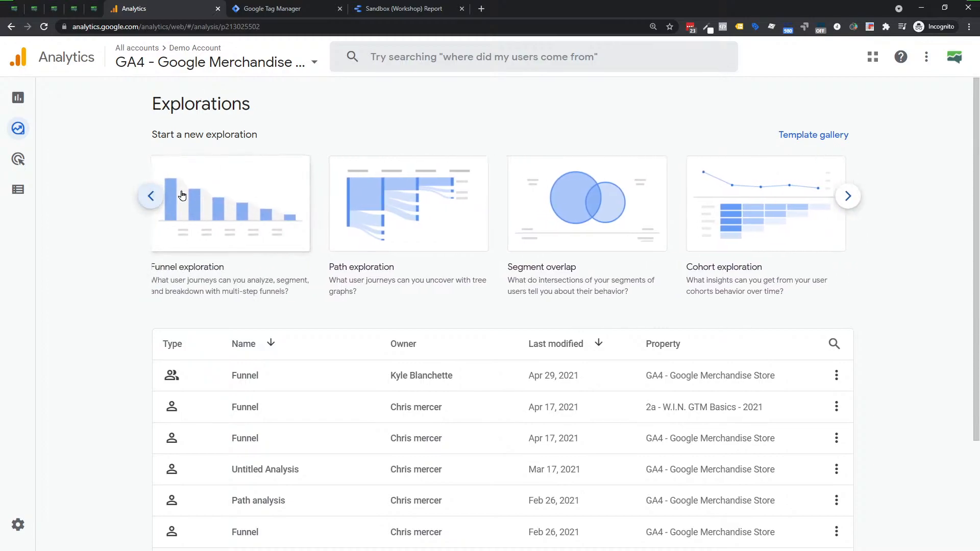
Open the Advertising snapshot and look over its insights and channel attribution cards.
{"action": "mouse_move", "coordinate": [26, 130]}
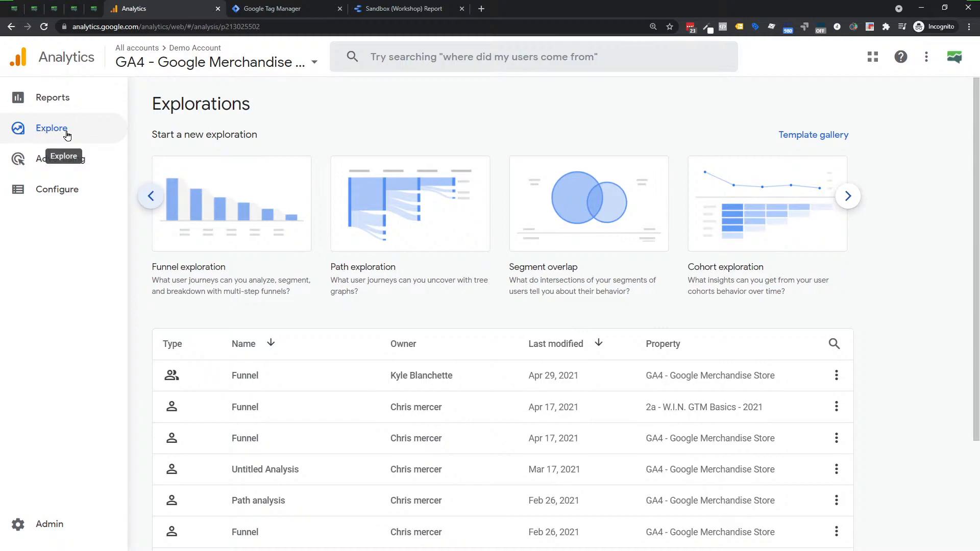
{"action": "left_click", "coordinate": [46, 161]}
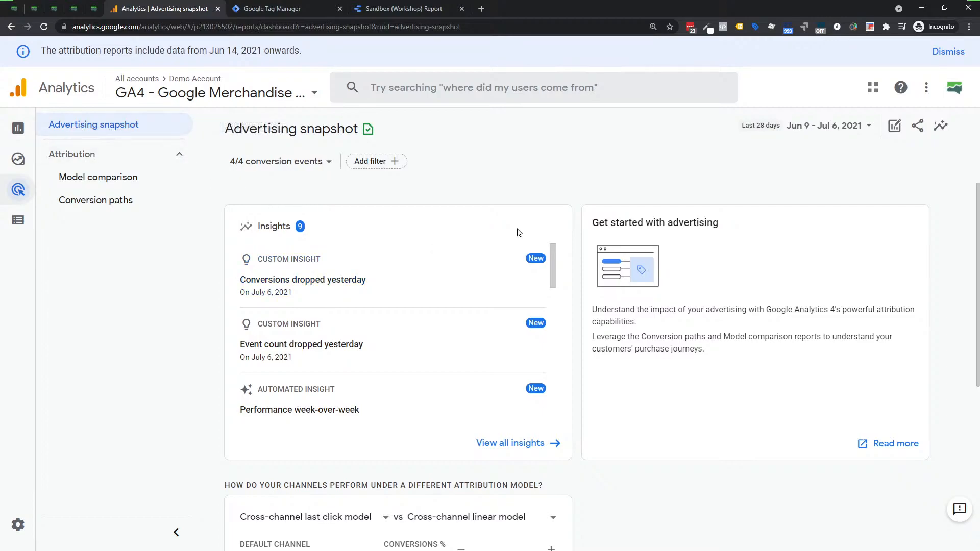
{"action": "scroll", "coordinate": [513, 228], "scroll_direction": "down", "scroll_amount": 5}
{"action": "scroll", "coordinate": [453, 289], "scroll_direction": "up", "scroll_amount": 3}
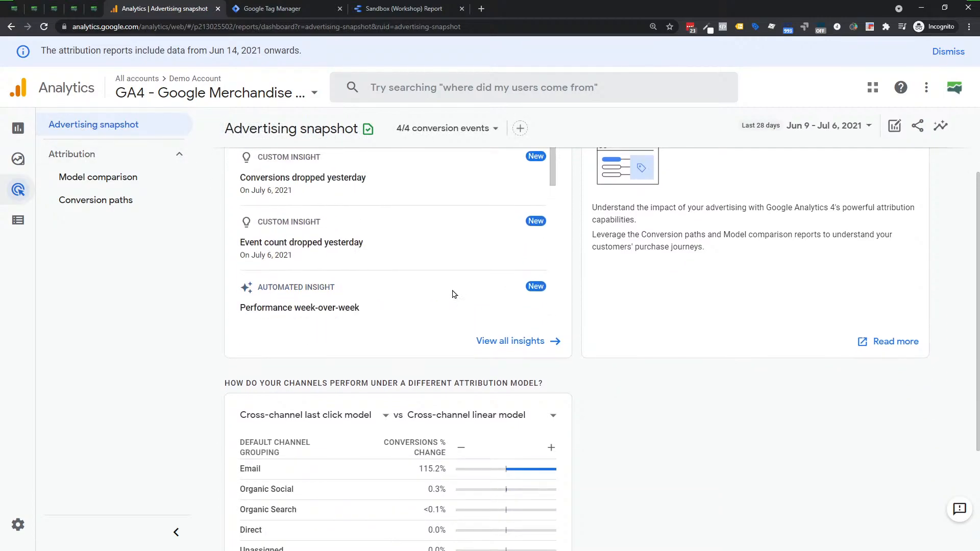
{"action": "scroll", "coordinate": [631, 378], "scroll_direction": "up", "scroll_amount": 2}
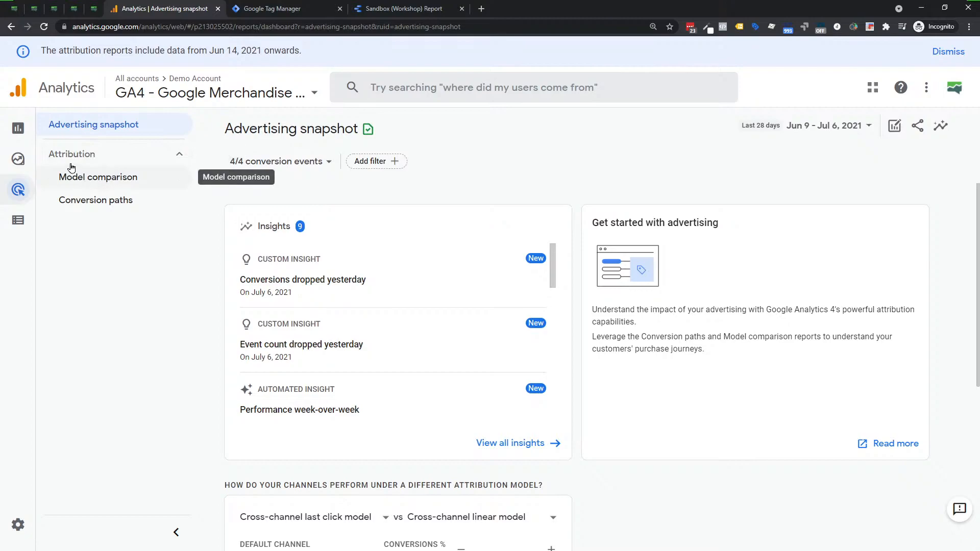
Open the Model comparison report and look through the attribution models offered for the first comparison column, leaving the selection as is.
{"action": "left_click", "coordinate": [80, 183]}
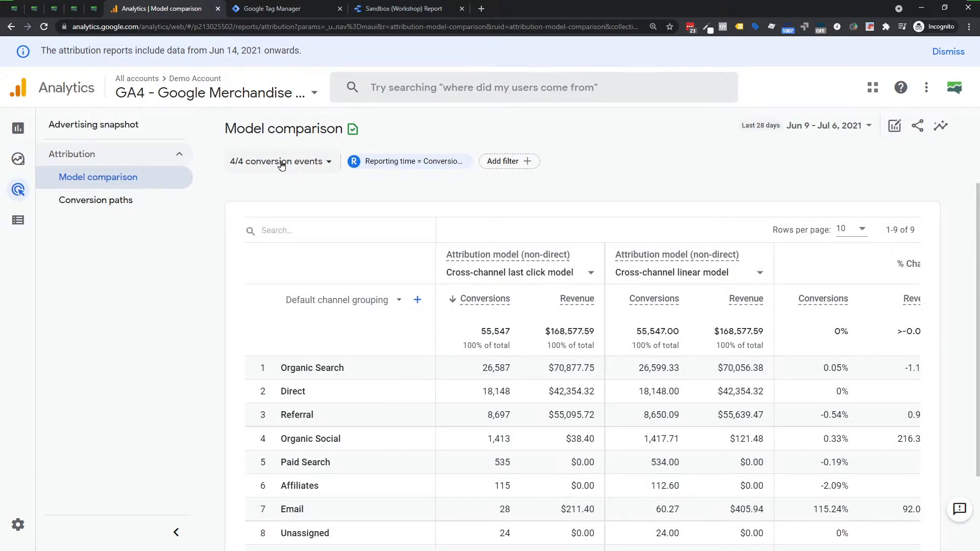
{"action": "left_click", "coordinate": [587, 275]}
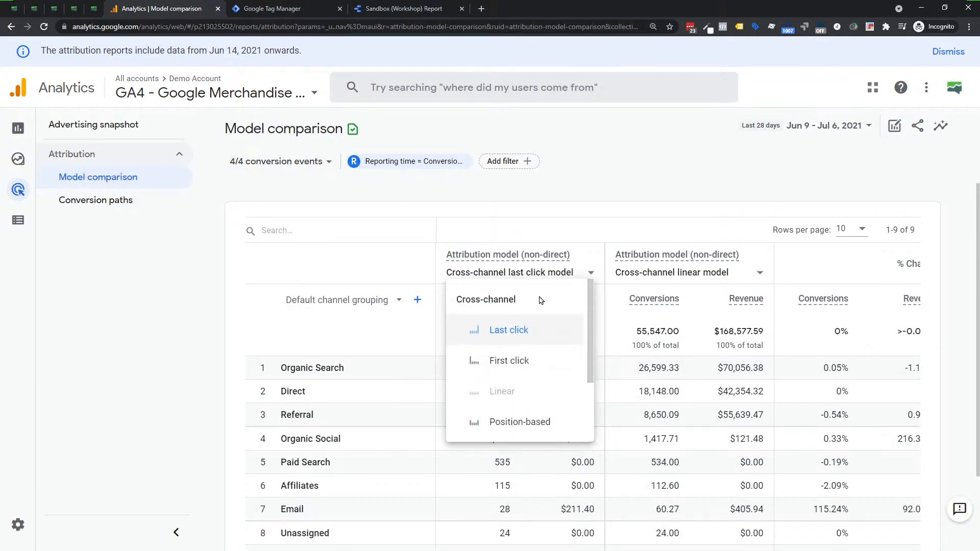
{"action": "scroll", "coordinate": [511, 337], "scroll_direction": "down", "scroll_amount": 3}
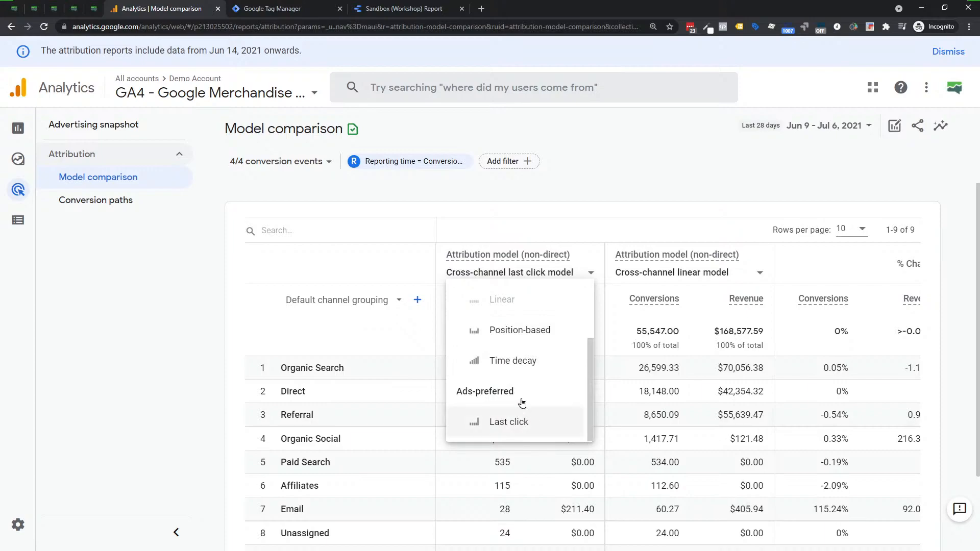
{"action": "scroll", "coordinate": [521, 388], "scroll_direction": "up", "scroll_amount": 3}
{"action": "scroll", "coordinate": [534, 361], "scroll_direction": "up", "scroll_amount": 1}
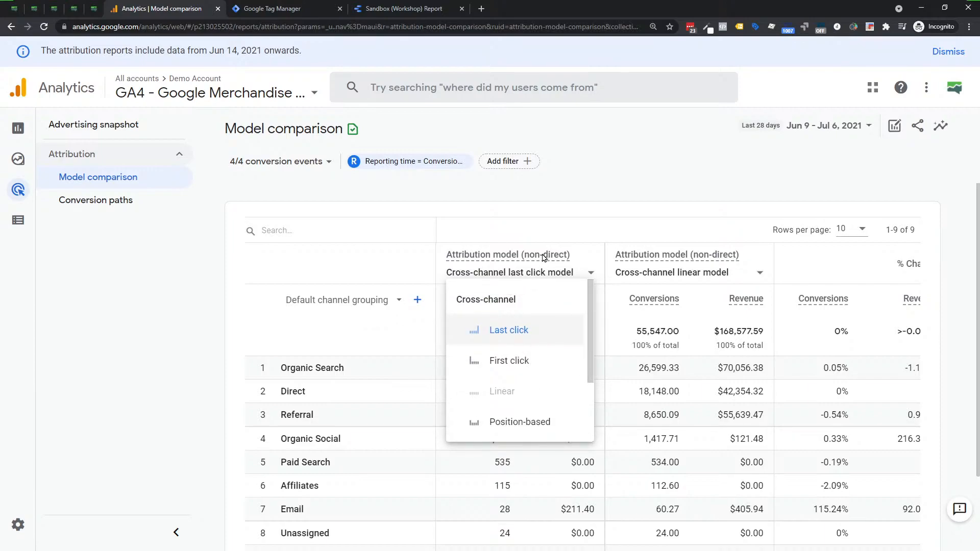
{"action": "left_click", "coordinate": [539, 225]}
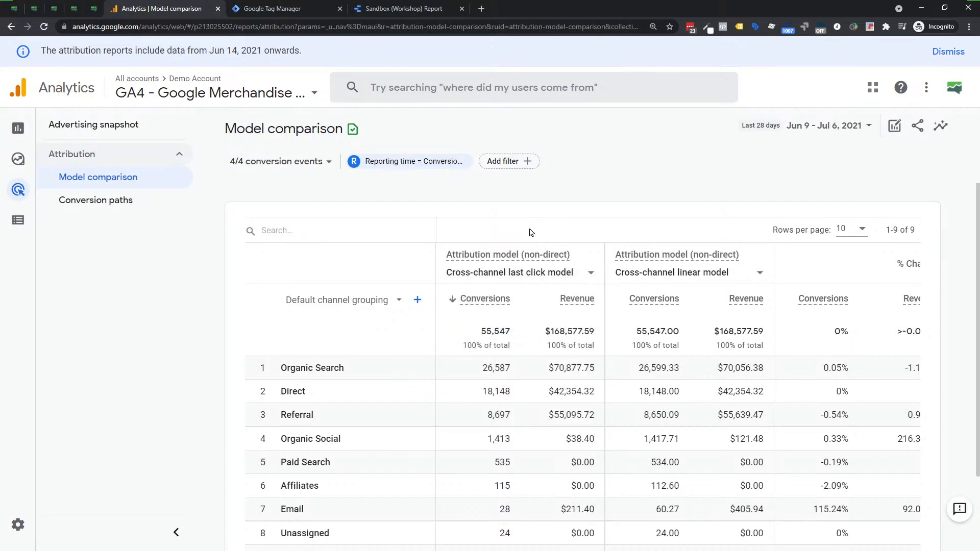
{"action": "left_click", "coordinate": [462, 273]}
{"action": "scroll", "coordinate": [527, 320], "scroll_direction": "down", "scroll_amount": 2}
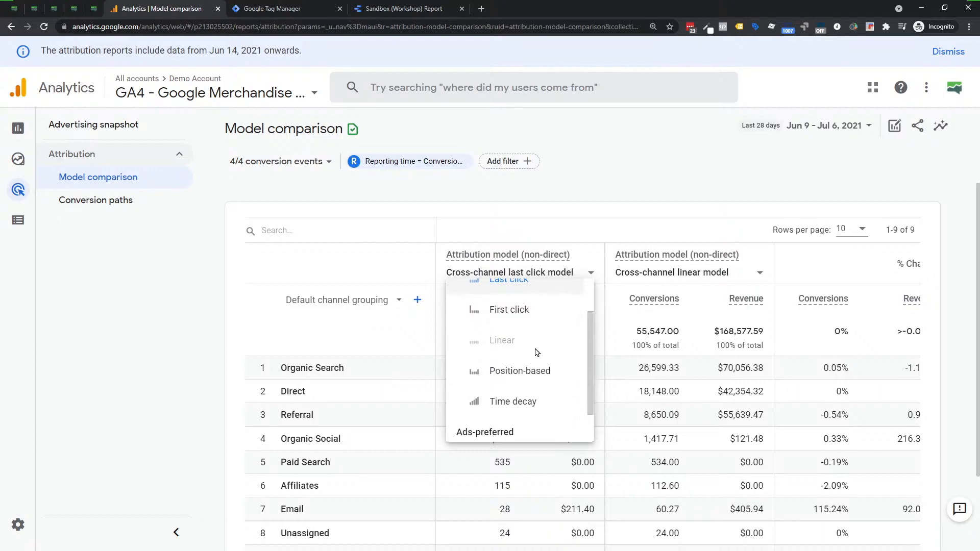
{"action": "scroll", "coordinate": [536, 352], "scroll_direction": "down", "scroll_amount": 1}
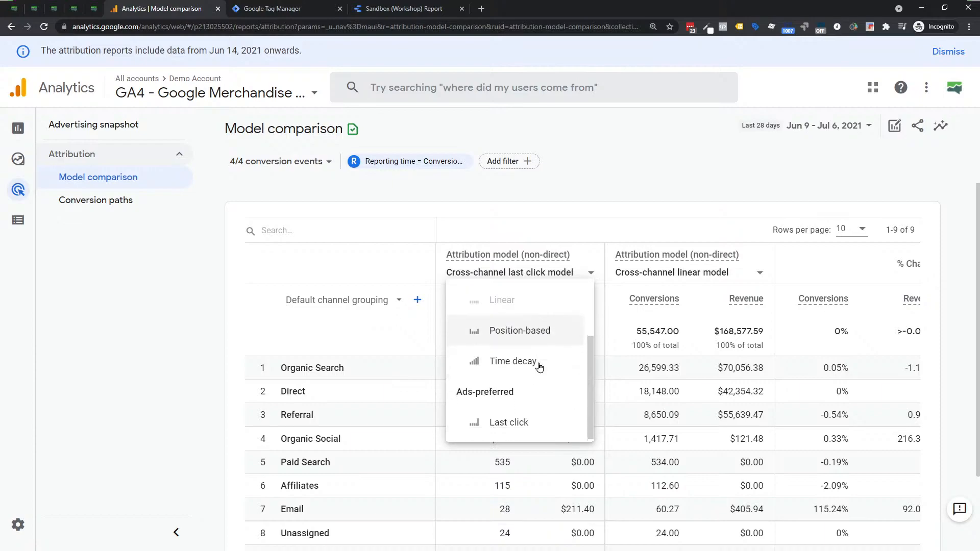
{"action": "left_click", "coordinate": [108, 209]}
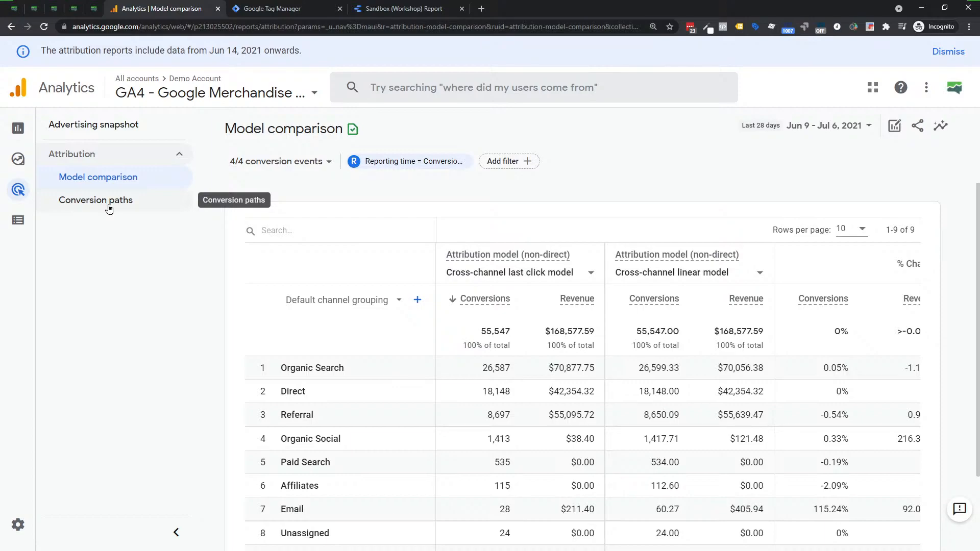
Open the Conversion paths report, set its table dimension to Source, and look over the paths and touchpoint chart.
{"action": "left_click", "coordinate": [108, 207]}
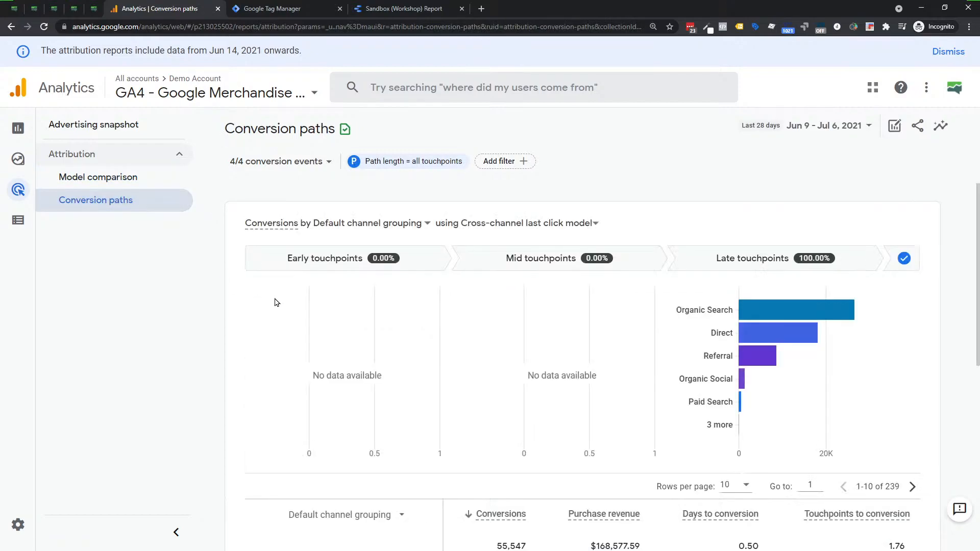
{"action": "scroll", "coordinate": [276, 303], "scroll_direction": "down", "scroll_amount": 6}
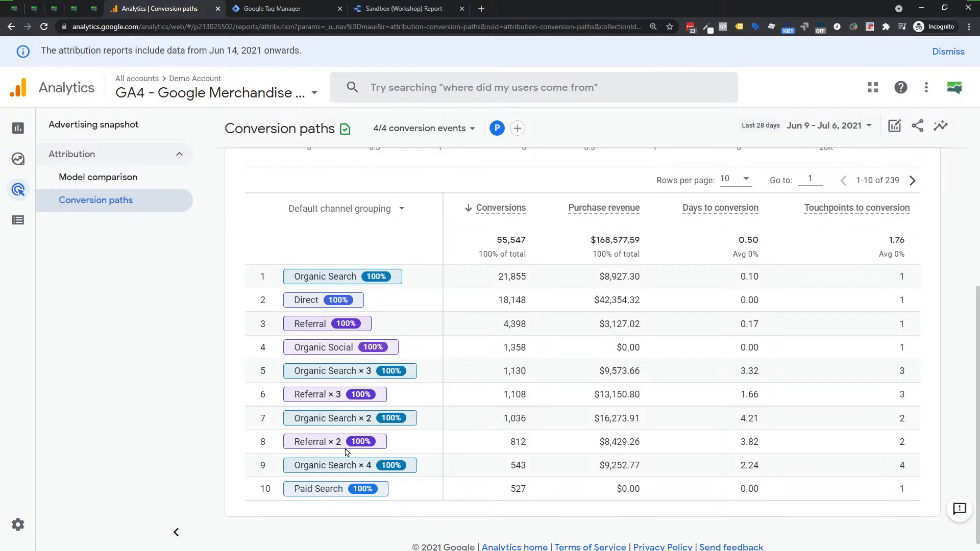
{"action": "left_click", "coordinate": [403, 210]}
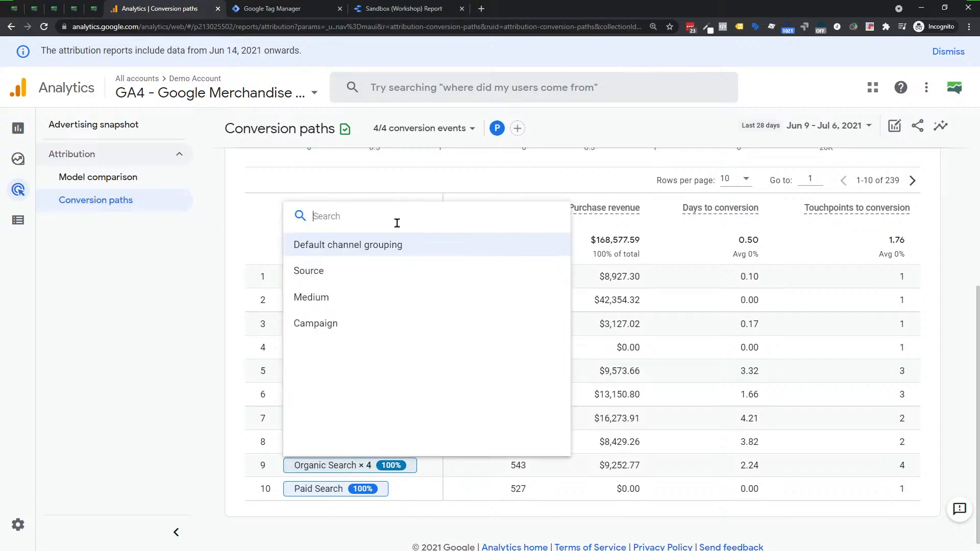
{"action": "left_click", "coordinate": [327, 271]}
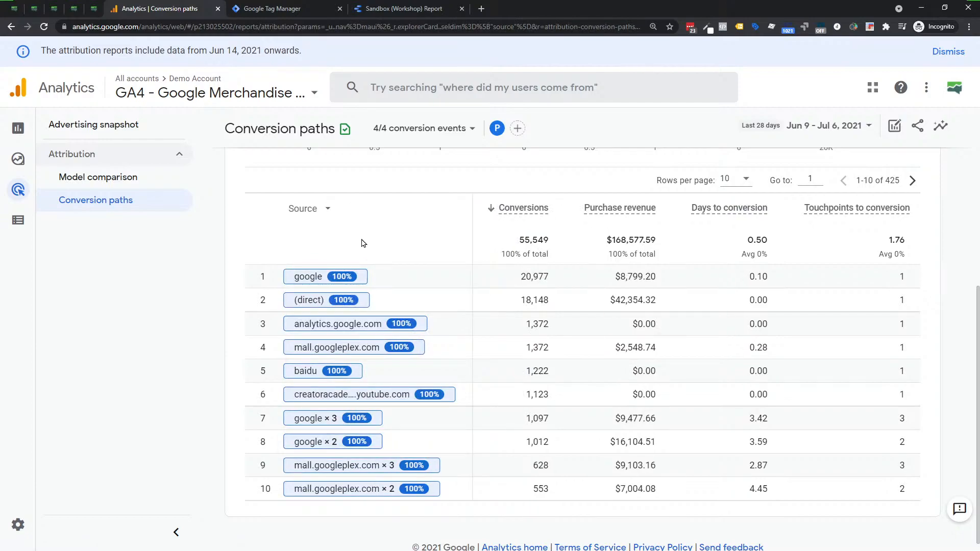
{"action": "scroll", "coordinate": [368, 275], "scroll_direction": "down", "scroll_amount": 1}
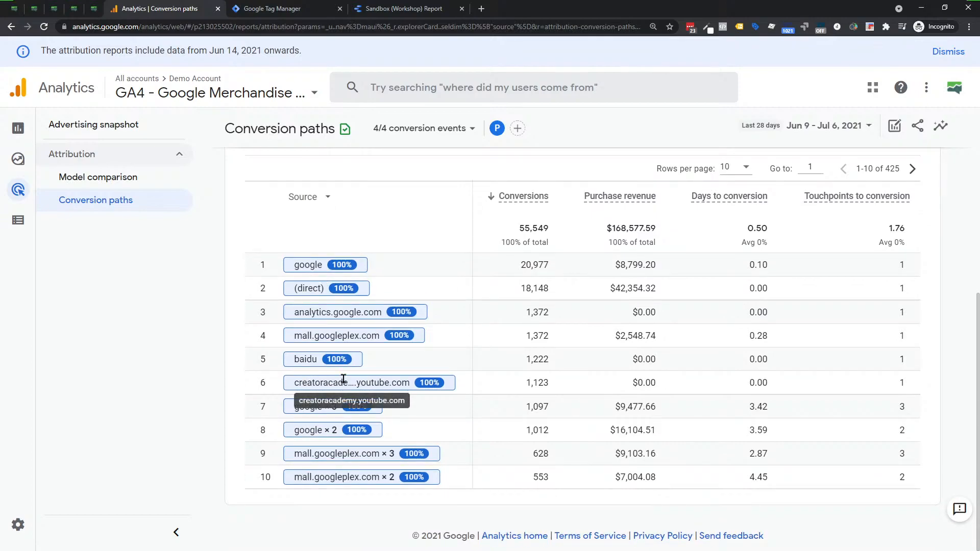
{"action": "scroll", "coordinate": [343, 379], "scroll_direction": "up", "scroll_amount": 6}
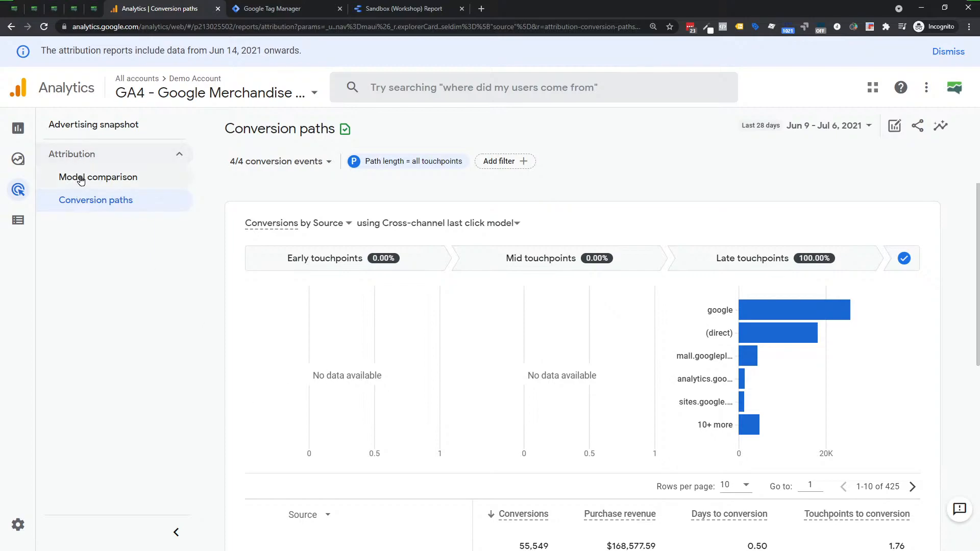
Open the Configure section and bring up DebugView to view its event timeline.
{"action": "mouse_move", "coordinate": [20, 144]}
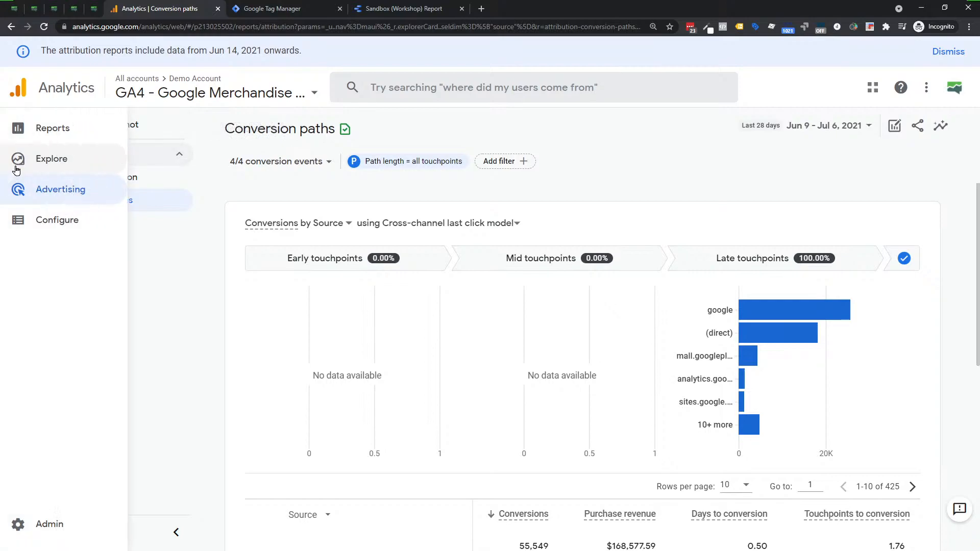
{"action": "left_click", "coordinate": [44, 196]}
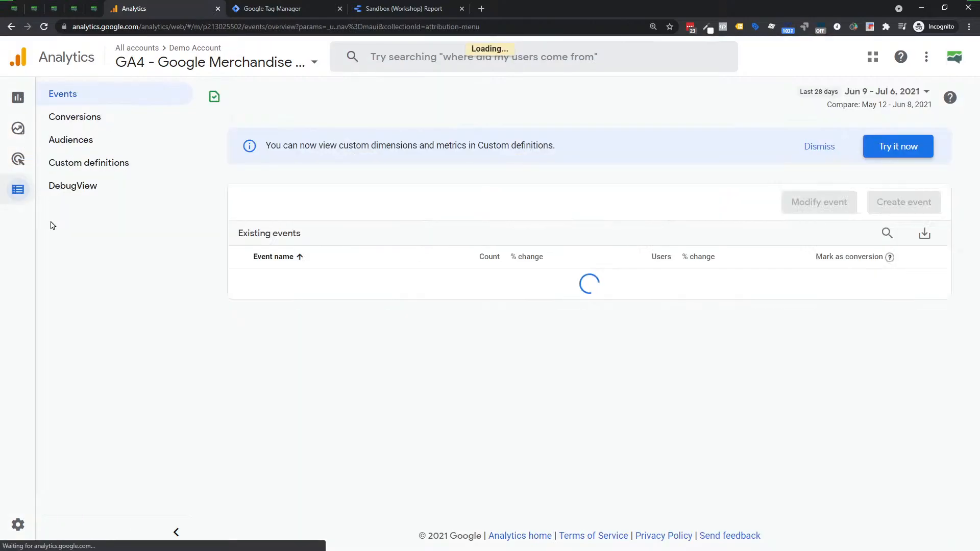
{"action": "mouse_move", "coordinate": [56, 193]}
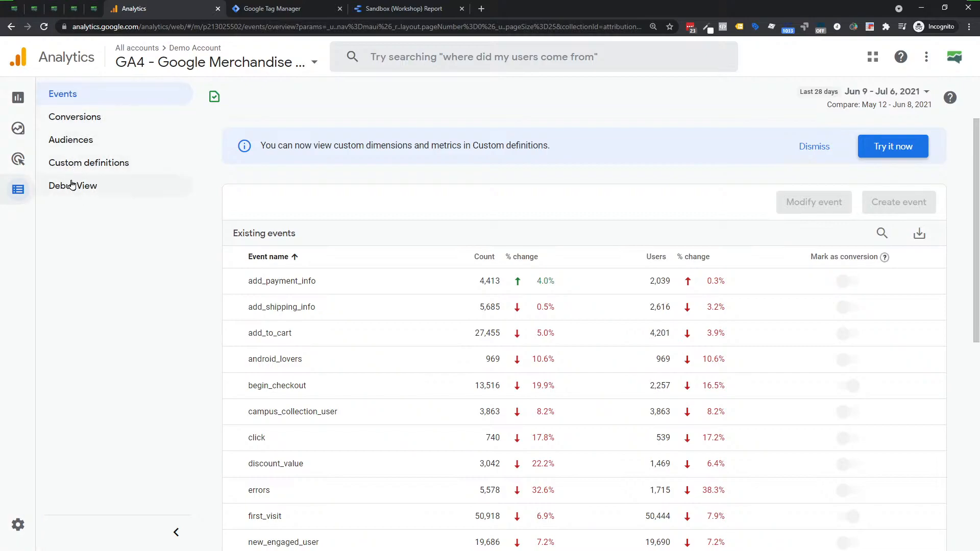
{"action": "left_click", "coordinate": [72, 190]}
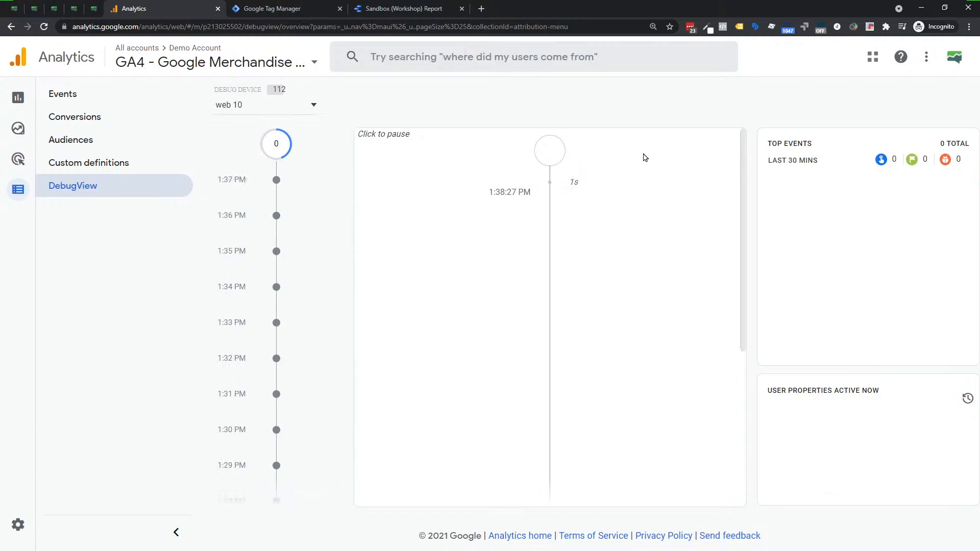
Open Custom definitions and look at the custom metrics before returning to the custom dimensions.
{"action": "left_click", "coordinate": [71, 168]}
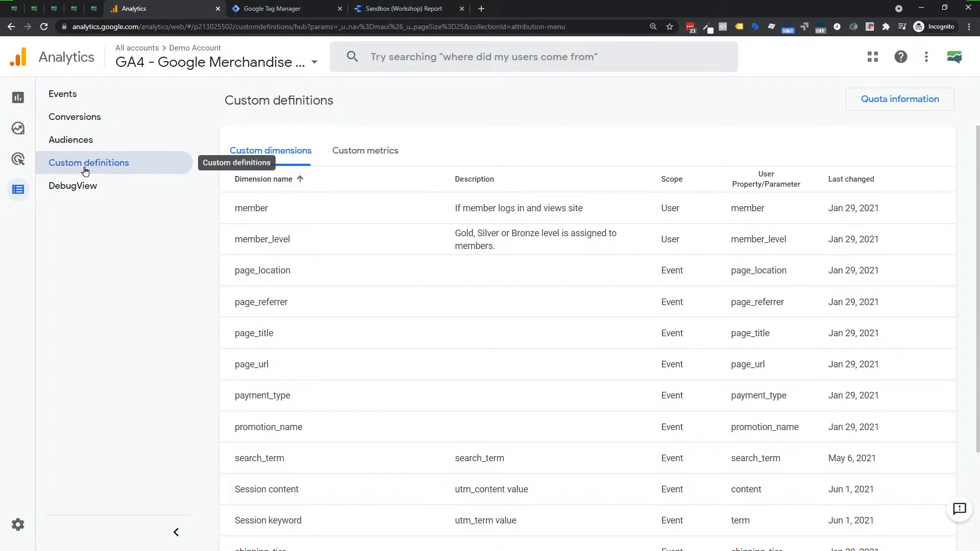
{"action": "left_click", "coordinate": [356, 160]}
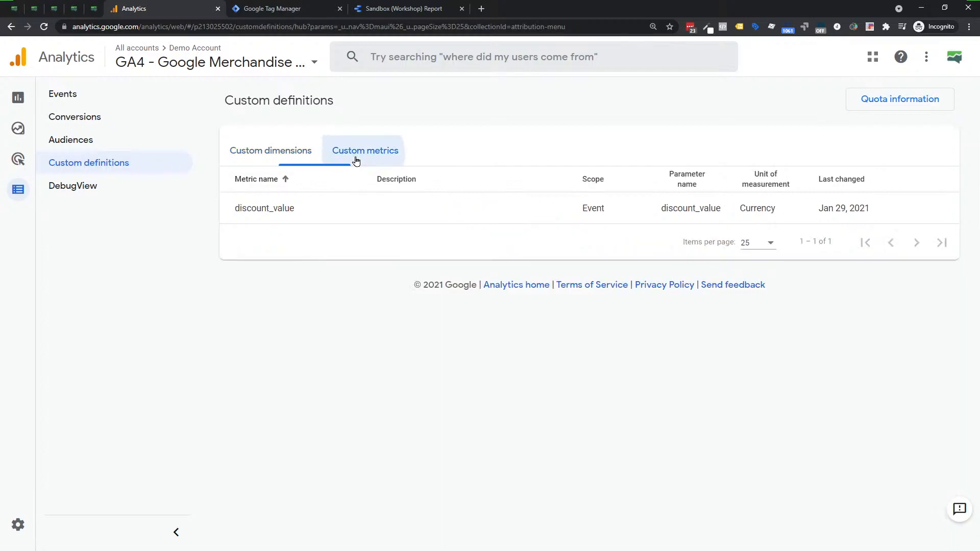
{"action": "left_click", "coordinate": [268, 156]}
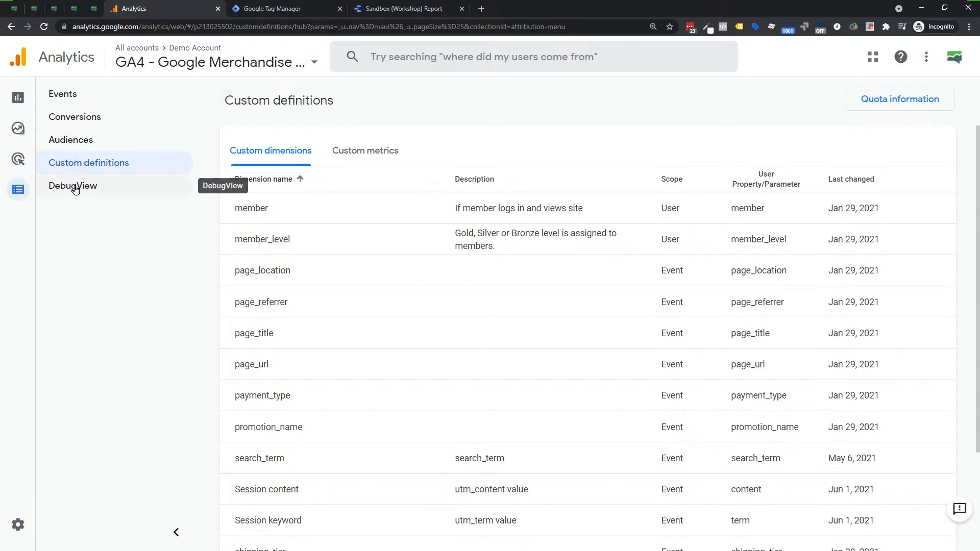
Open the Admin page and switch the property to GA4 - Flood-It!
{"action": "mouse_move", "coordinate": [27, 192]}
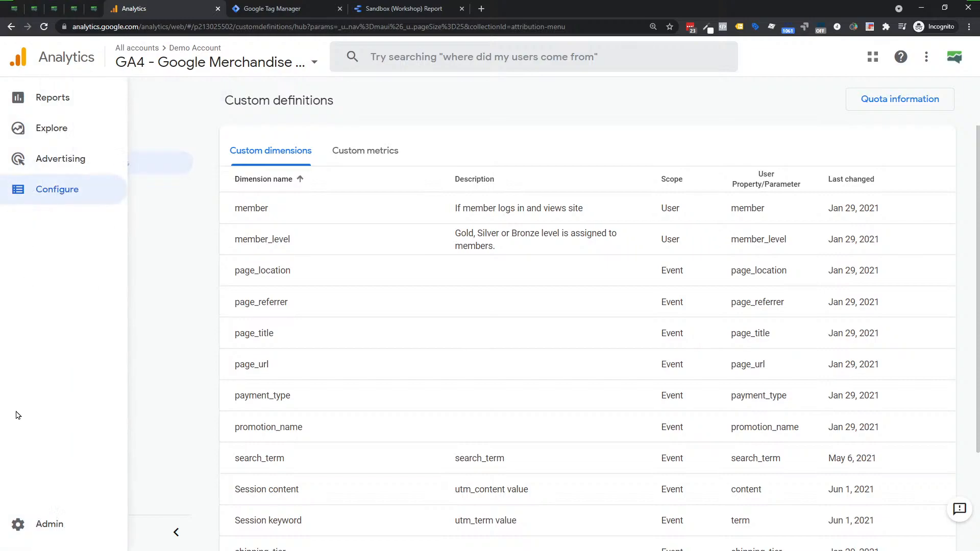
{"action": "left_click", "coordinate": [17, 525]}
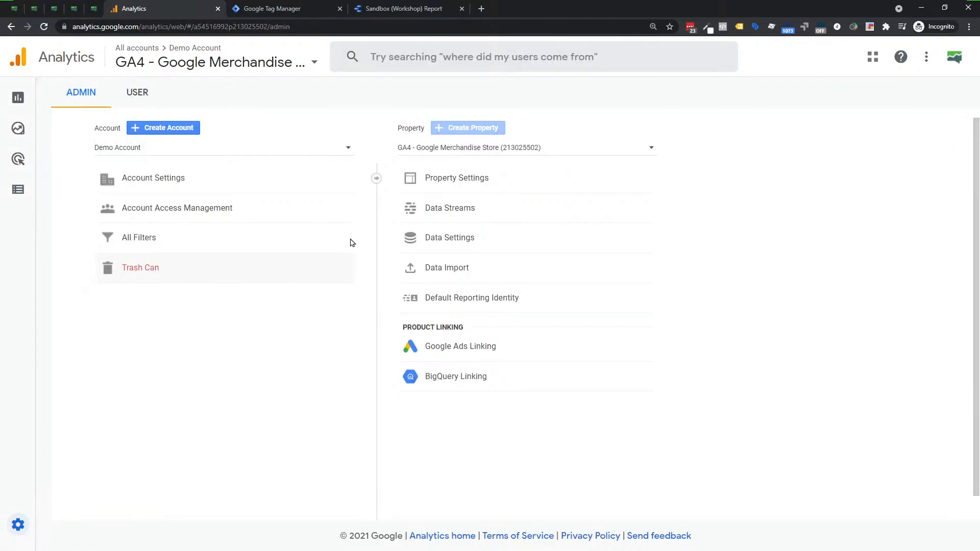
{"action": "left_click", "coordinate": [427, 147]}
{"action": "left_click", "coordinate": [455, 178]}
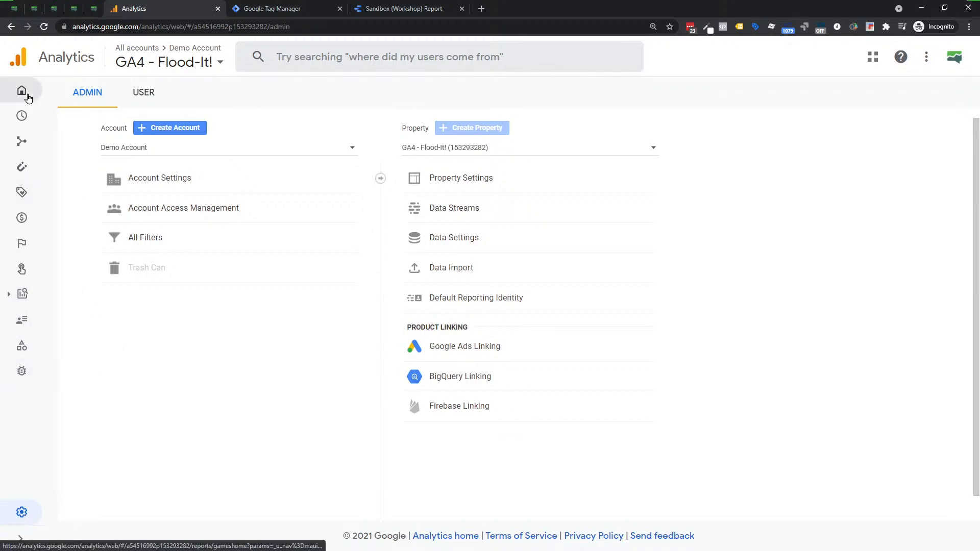
Open the Flood-It! property's Home report and look through its Games reporting navigation.
{"action": "left_click", "coordinate": [27, 97]}
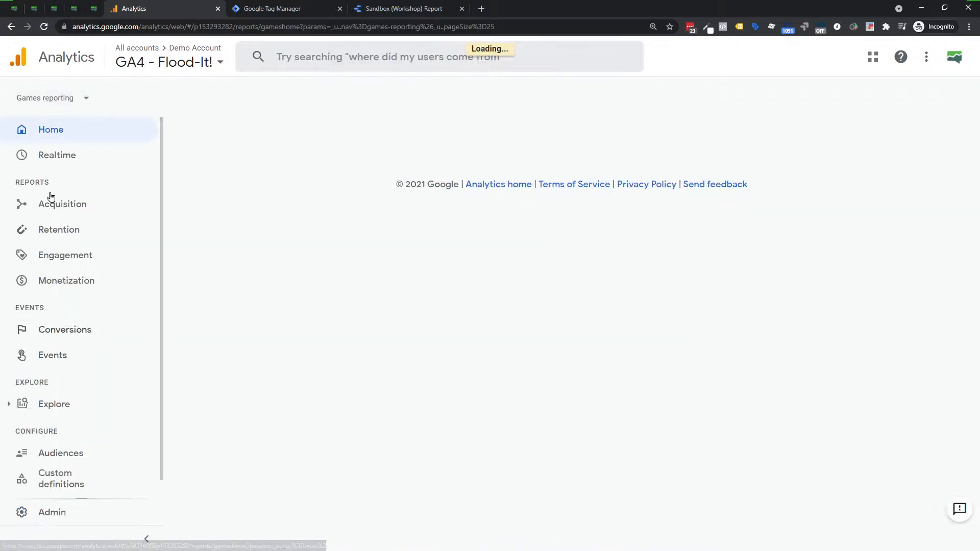
{"action": "scroll", "coordinate": [54, 159], "scroll_direction": "down", "scroll_amount": 1}
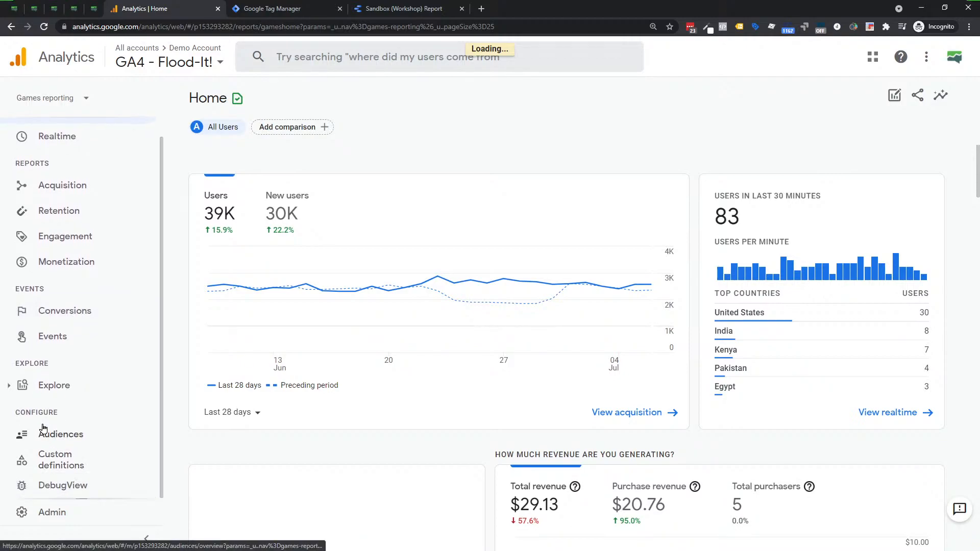
{"action": "scroll", "coordinate": [44, 444], "scroll_direction": "up", "scroll_amount": 1}
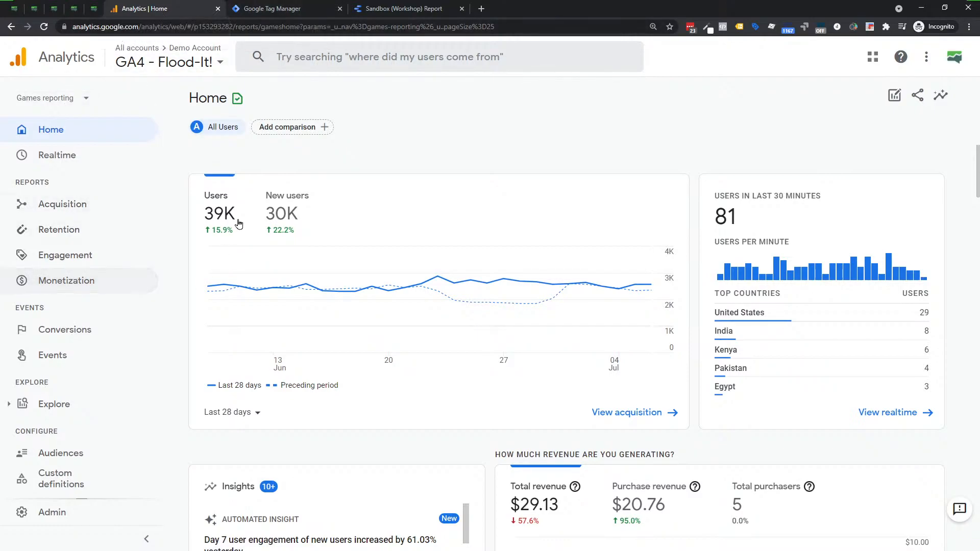
Switch to Google Tag Manager and open the GA - Event - Click Report tag to review its configuration and trigger.
{"action": "left_click", "coordinate": [269, 14]}
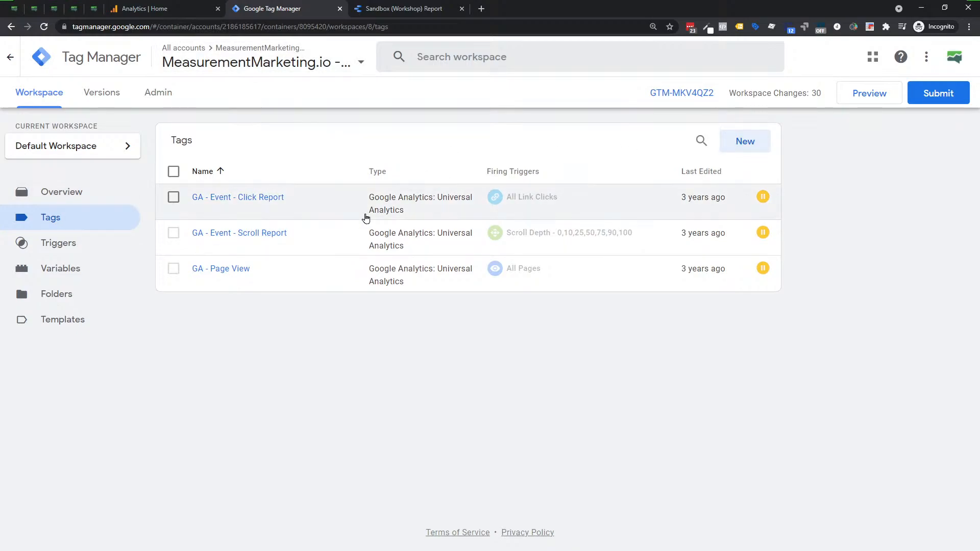
{"action": "left_click", "coordinate": [226, 198]}
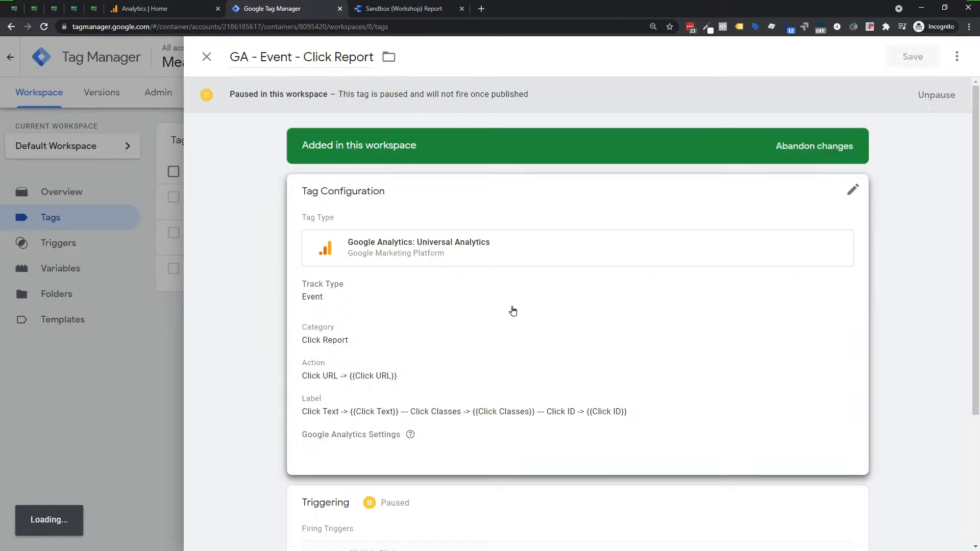
{"action": "left_click", "coordinate": [513, 348]}
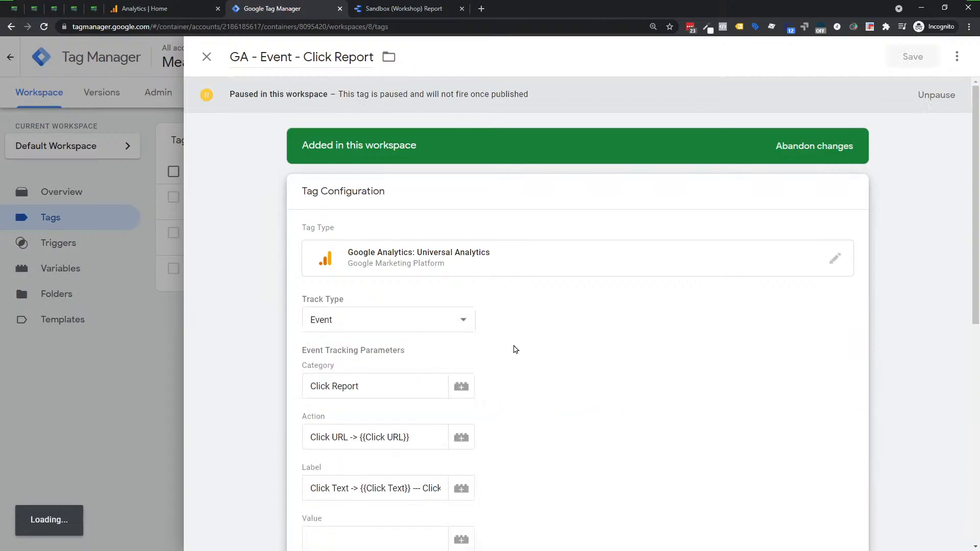
{"action": "scroll", "coordinate": [510, 324], "scroll_direction": "down", "scroll_amount": 8}
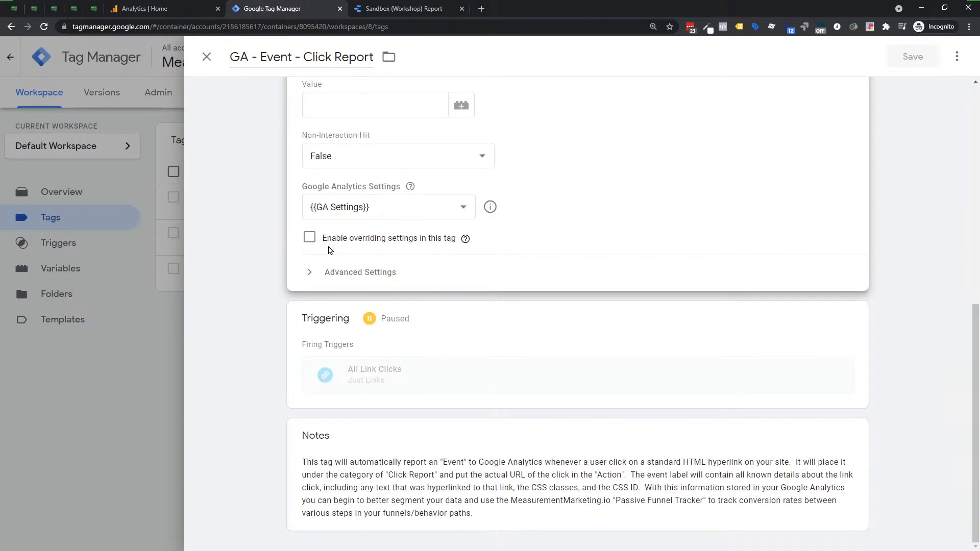
Expand the tag's Advanced Settings and Consent Settings to examine the consent checks, and close the tag.
{"action": "left_click", "coordinate": [327, 272]}
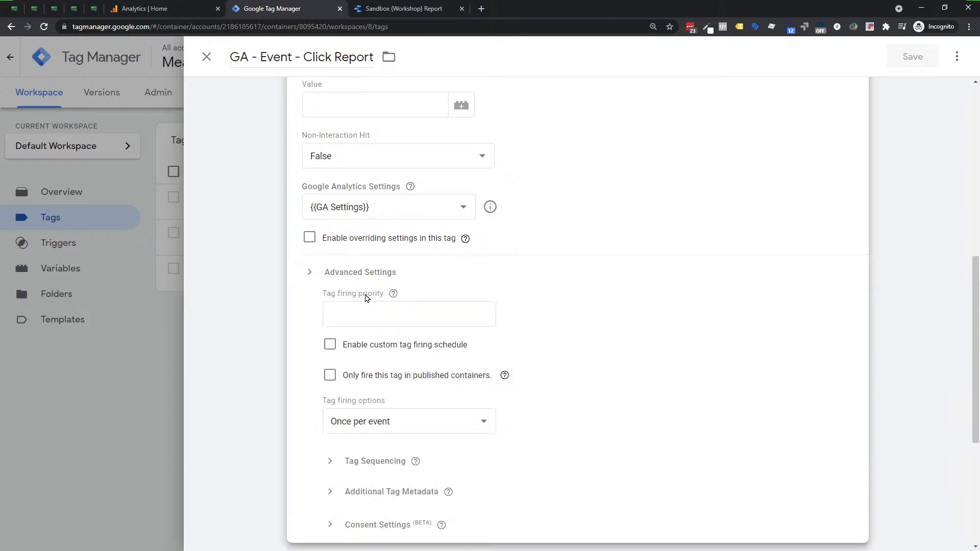
{"action": "scroll", "coordinate": [357, 306], "scroll_direction": "down", "scroll_amount": 4}
{"action": "left_click", "coordinate": [360, 319]}
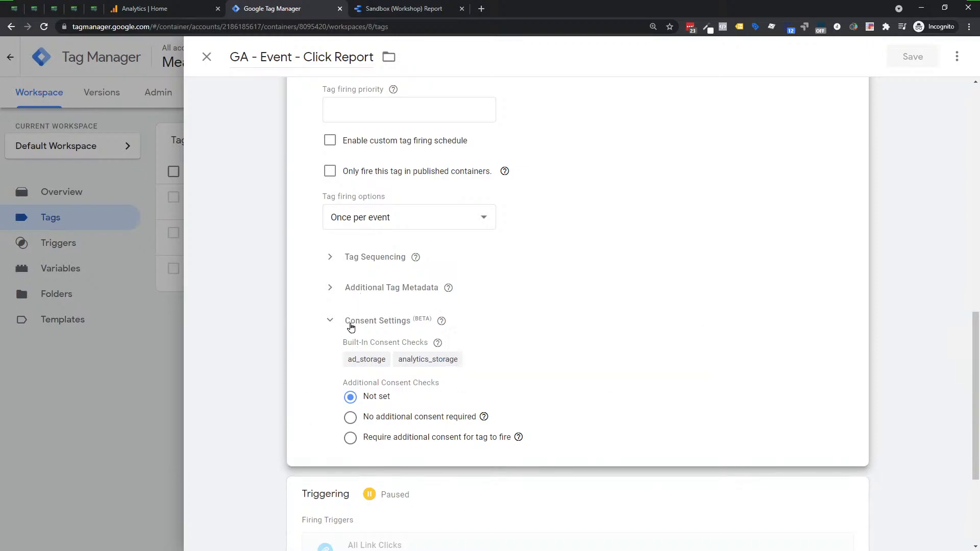
{"action": "left_click", "coordinate": [207, 57]}
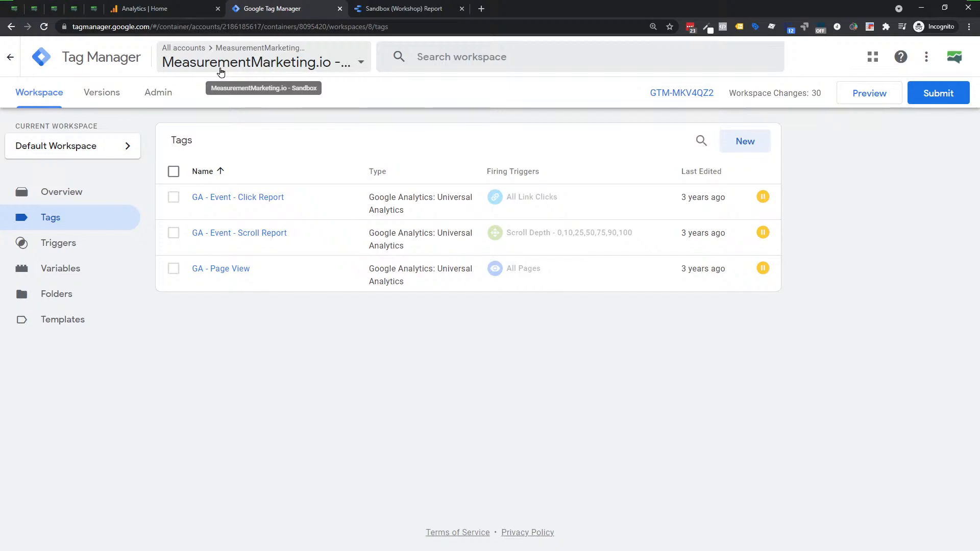
Create a container named "My Test - Delete This Later" in the sandbox account with Web as its target platform.
{"action": "left_click", "coordinate": [152, 97]}
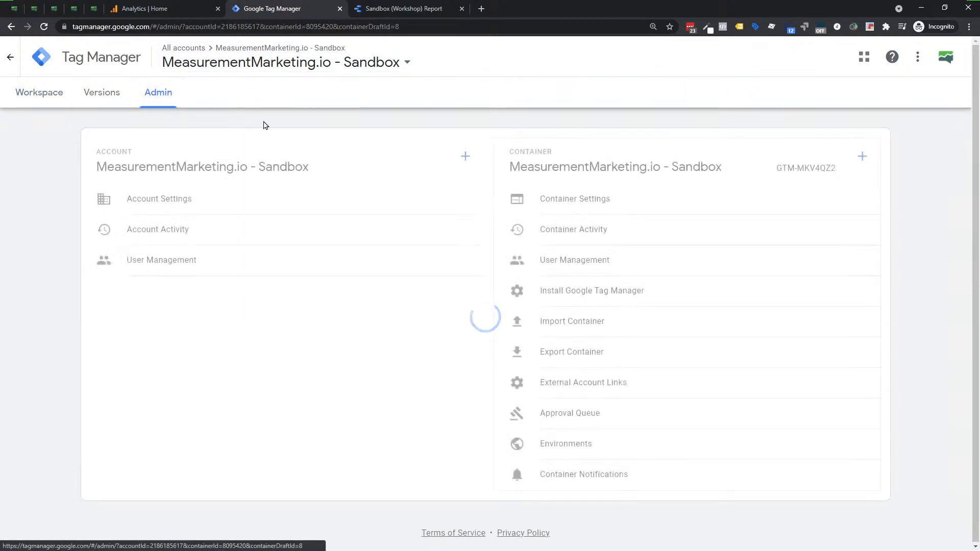
{"action": "left_click", "coordinate": [862, 156]}
{"action": "left_click", "coordinate": [206, 196]}
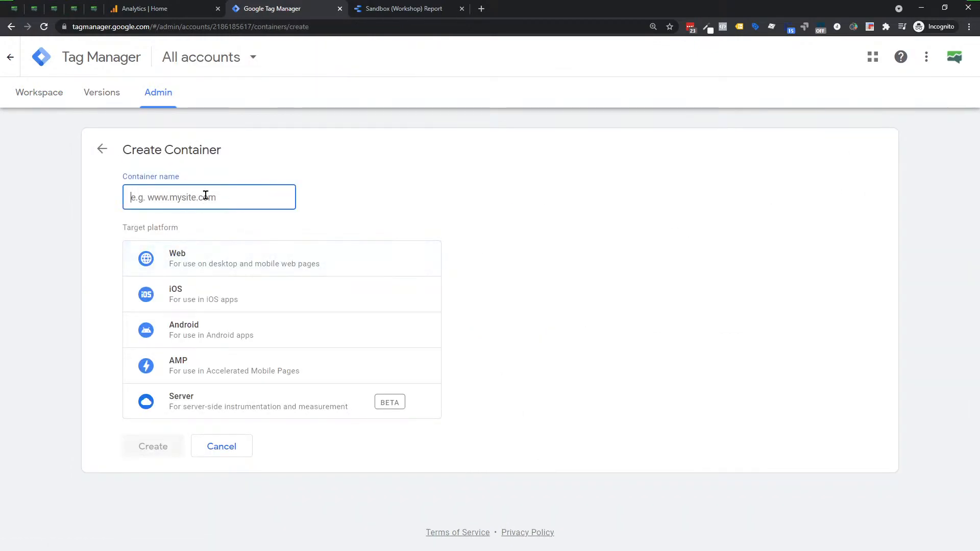
{"action": "type", "text": "Mytest - Delete This L"}
{"action": "key", "text": "BackSpace"}
{"action": "key", "text": "BackSpace"}
{"action": "key", "text": "BackSpace"}
{"action": "key", "text": "BackSpace"}
{"action": "key", "text": "BackSpace"}
{"action": "type", "text": "his Later"}
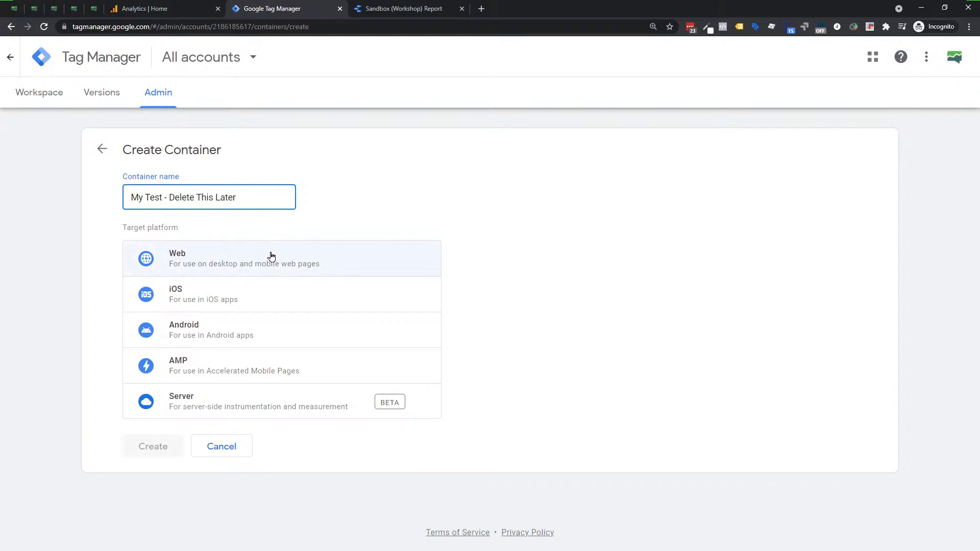
{"action": "left_click", "coordinate": [207, 254]}
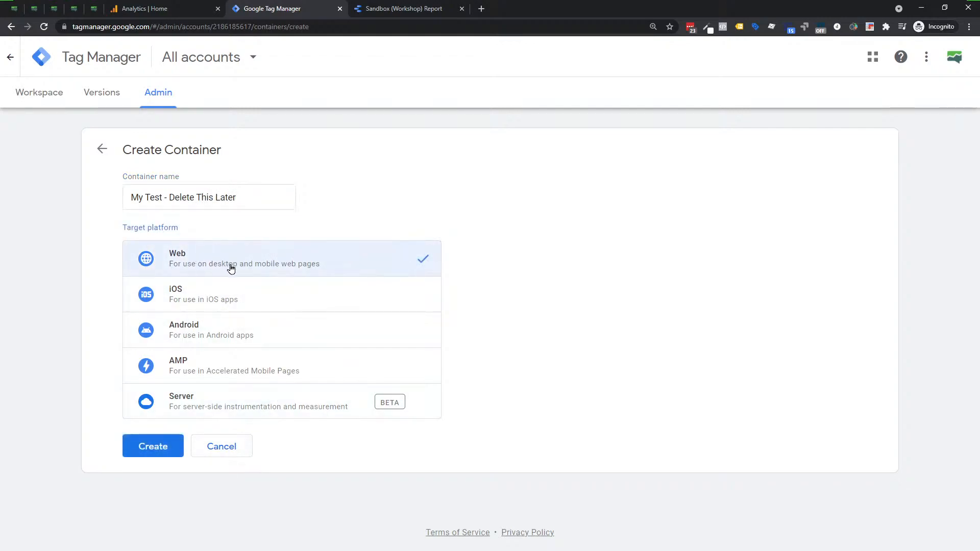
{"action": "left_click", "coordinate": [153, 446]}
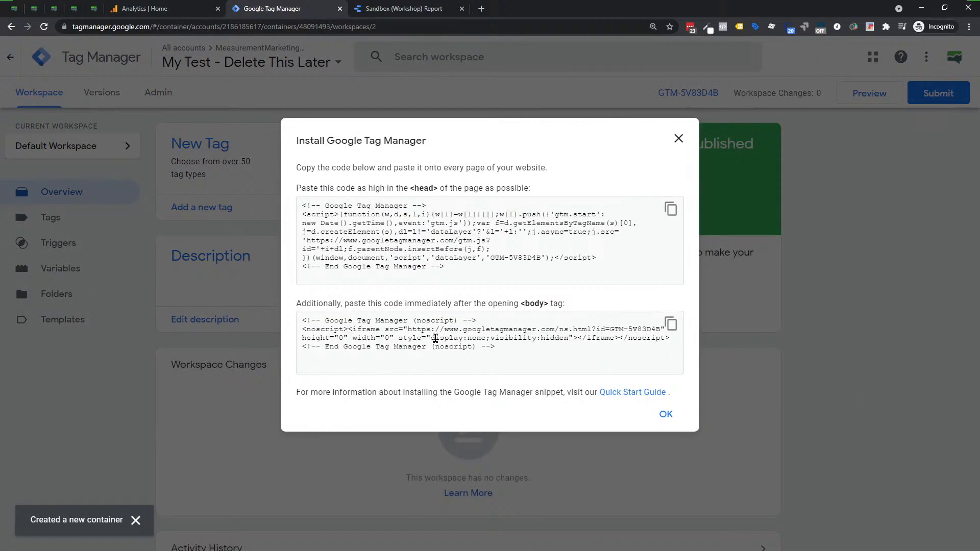
Publish the new container's empty workspace as a version named "Blank".
{"action": "left_click", "coordinate": [320, 207]}
{"action": "left_click", "coordinate": [680, 139]}
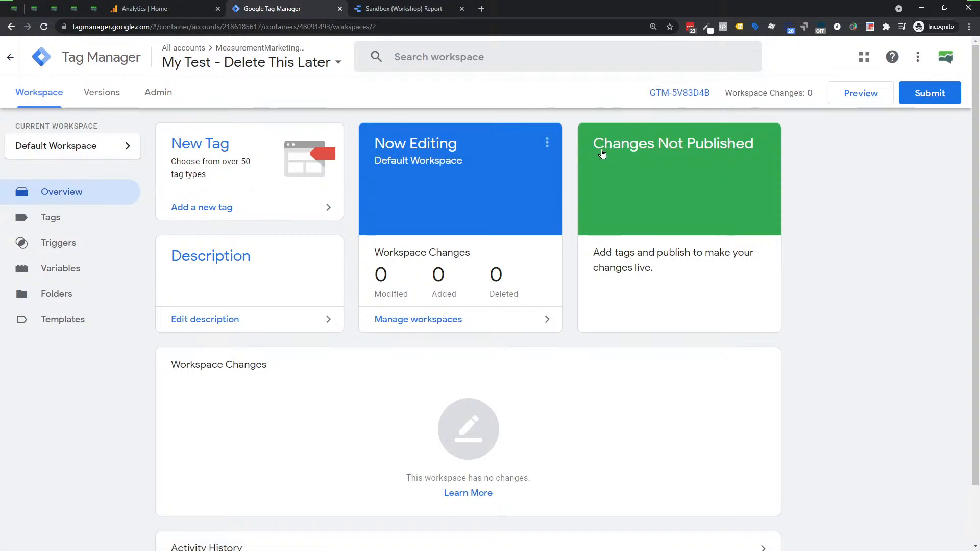
{"action": "left_click", "coordinate": [930, 93]}
{"action": "left_click", "coordinate": [436, 208]}
{"action": "type", "text": "Balnk"}
{"action": "key", "text": "BackSpace"}
{"action": "key", "text": "BackSpace"}
{"action": "key", "text": "BackSpace"}
{"action": "key", "text": "BackSpace"}
{"action": "type", "text": "kab"}
{"action": "key", "text": "BackSpace"}
{"action": "key", "text": "BackSpace"}
{"action": "key", "text": "BackSpace"}
{"action": "type", "text": "lank"}
{"action": "left_click", "coordinate": [933, 57]}
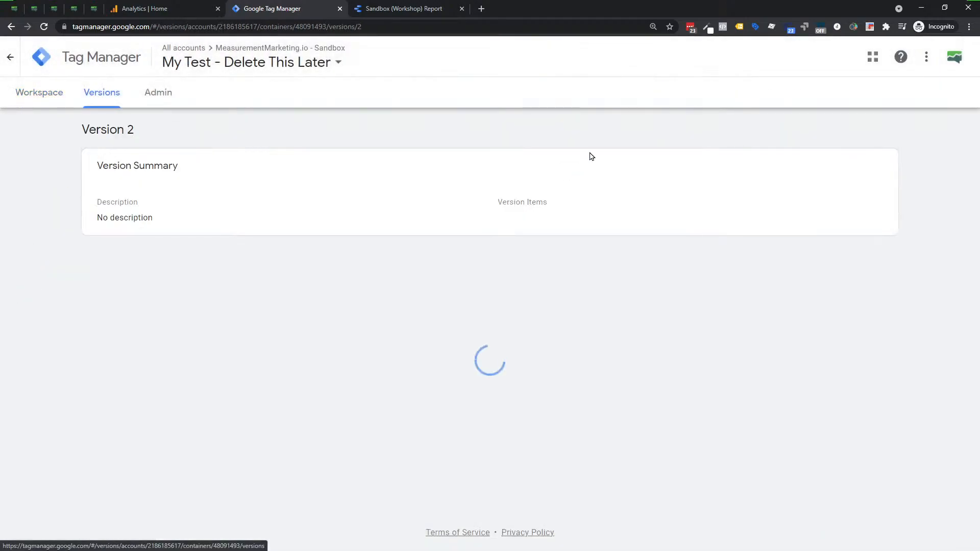
Return to the workspace overview and open the live version to examine its summary and contents.
{"action": "left_click", "coordinate": [34, 95]}
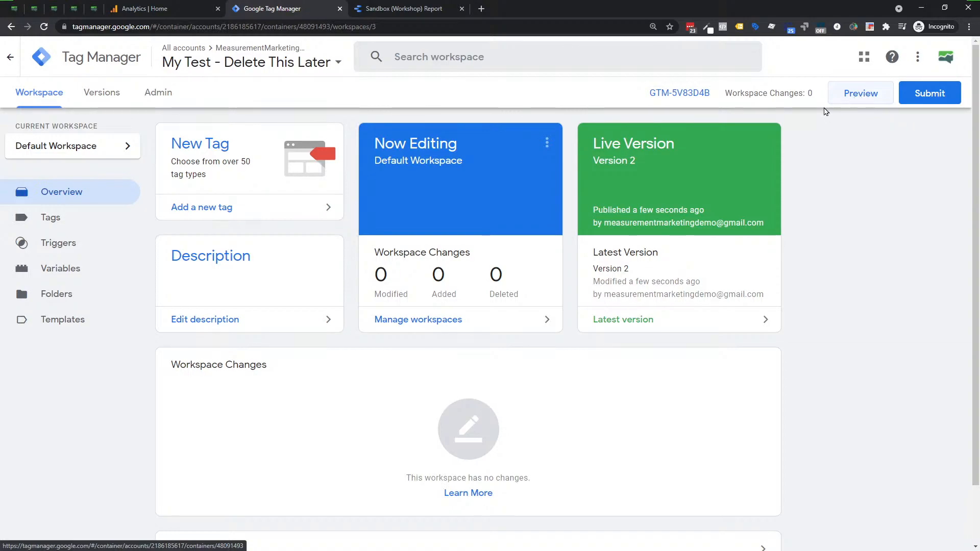
{"action": "left_click_drag", "start_coordinate": [643, 167], "coordinate": [596, 170]}
{"action": "left_click", "coordinate": [595, 170]}
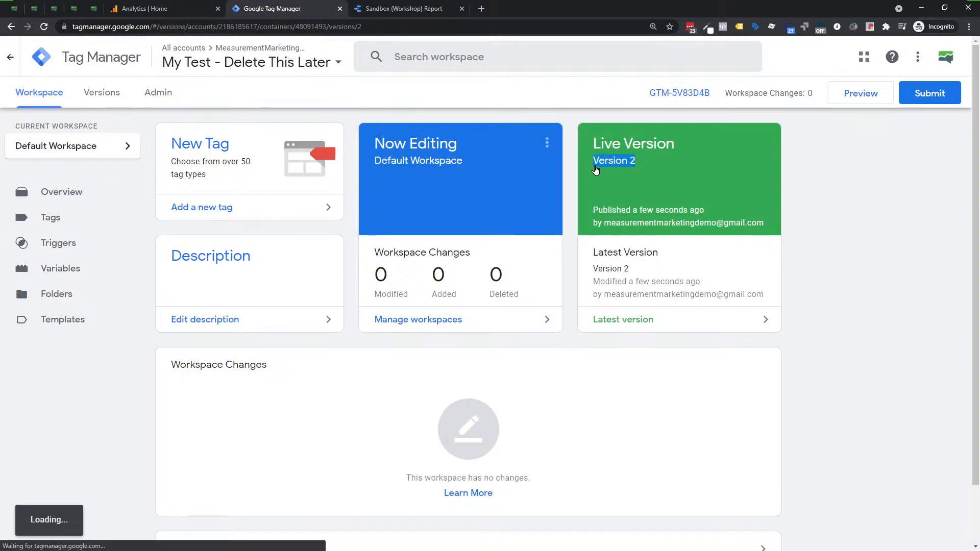
{"action": "scroll", "coordinate": [198, 180], "scroll_direction": "down", "scroll_amount": 1}
{"action": "scroll", "coordinate": [173, 153], "scroll_direction": "down", "scroll_amount": 3}
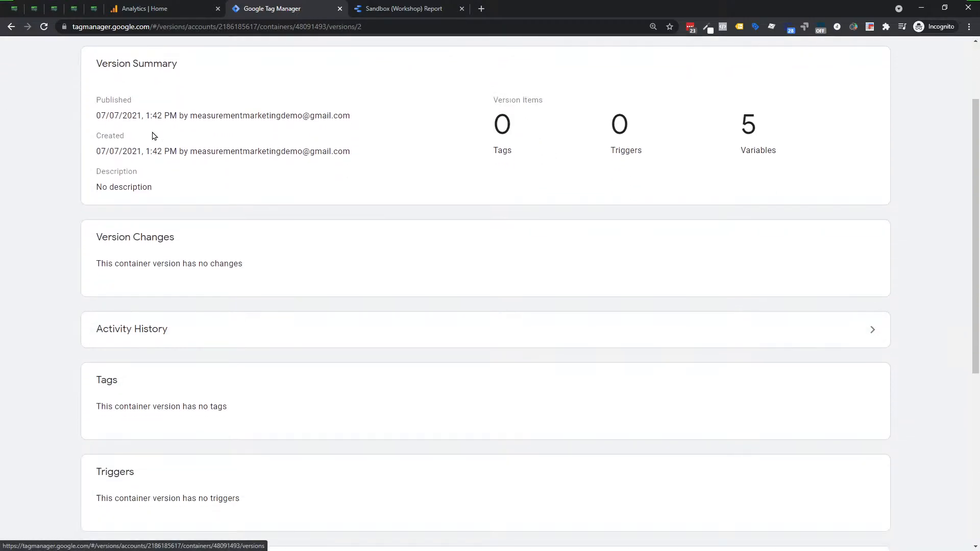
{"action": "scroll", "coordinate": [153, 136], "scroll_direction": "up", "scroll_amount": 3}
Show the container's version list and review the details of Version 1 - Empty Container.
{"action": "left_click", "coordinate": [111, 102]}
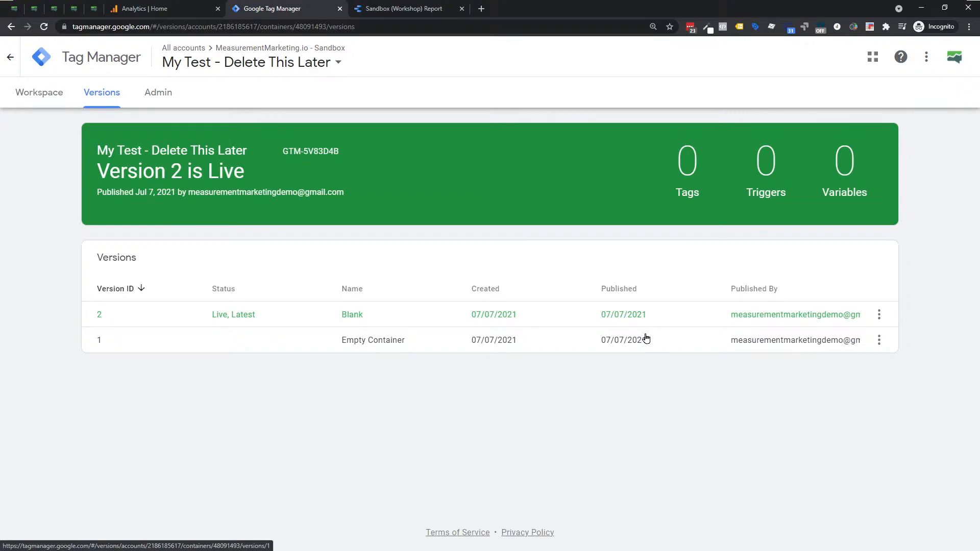
{"action": "left_click", "coordinate": [127, 342]}
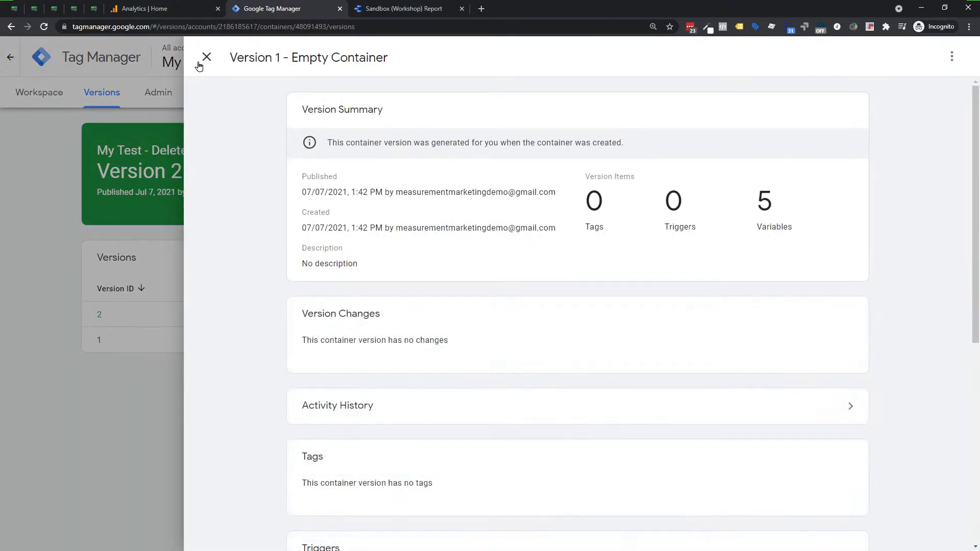
{"action": "left_click_drag", "start_coordinate": [356, 144], "coordinate": [644, 164]}
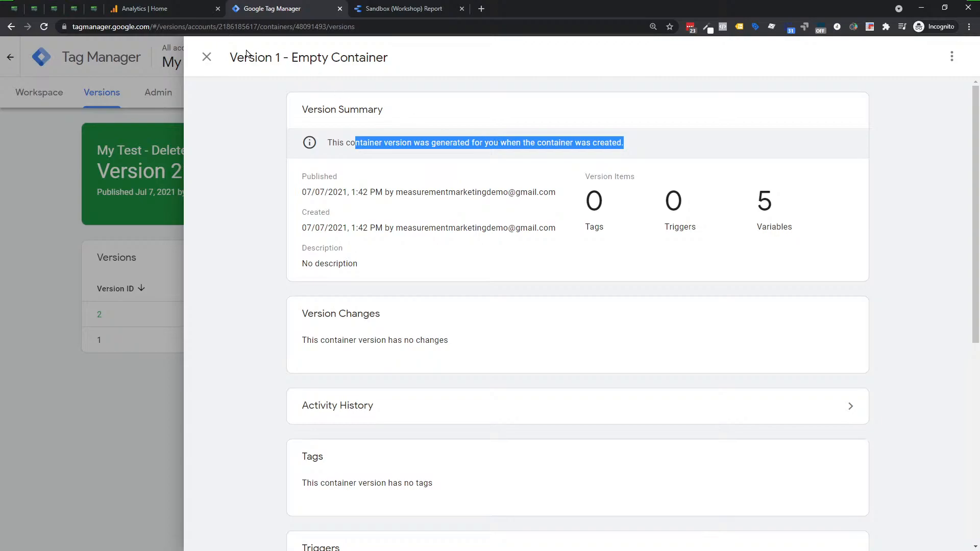
{"action": "left_click", "coordinate": [206, 56]}
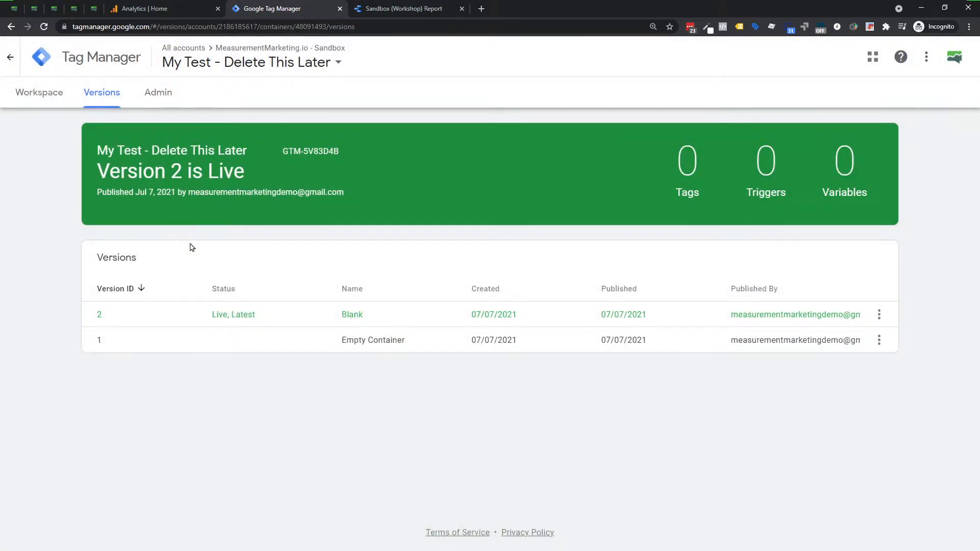
{"action": "left_click_drag", "start_coordinate": [256, 347], "coordinate": [654, 353]}
{"action": "left_click", "coordinate": [655, 354]}
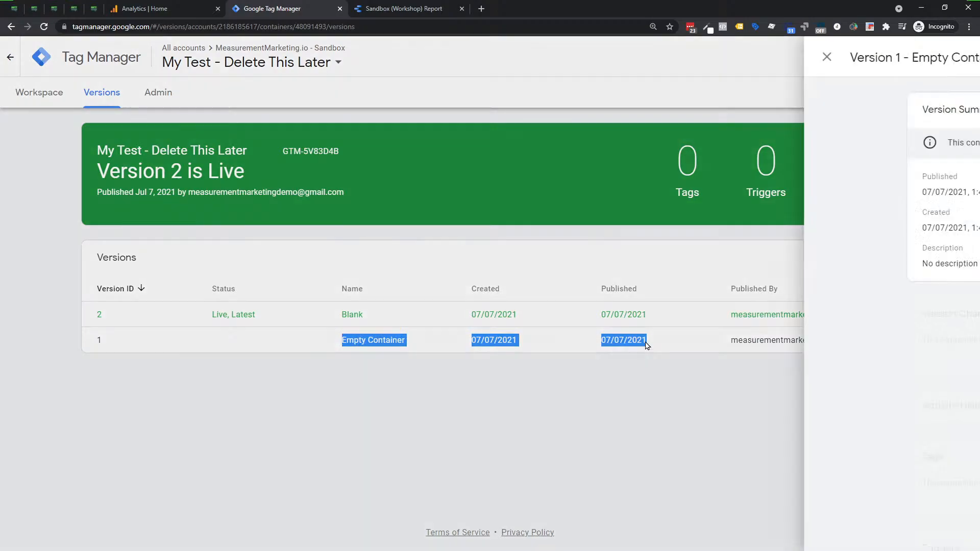
{"action": "left_click", "coordinate": [207, 57]}
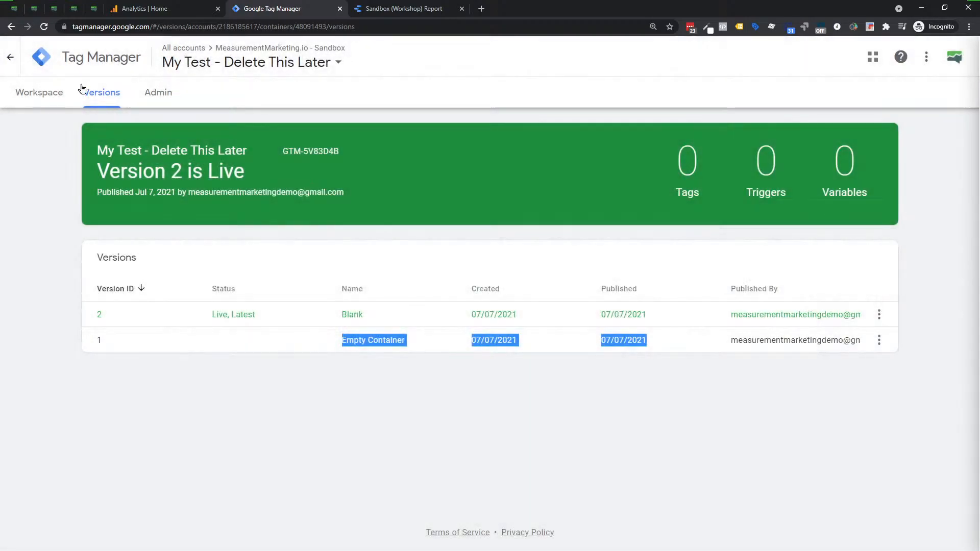
Check the live version on the workspace overview and compare the Blank and Empty Container entries in the version list.
{"action": "left_click", "coordinate": [47, 101]}
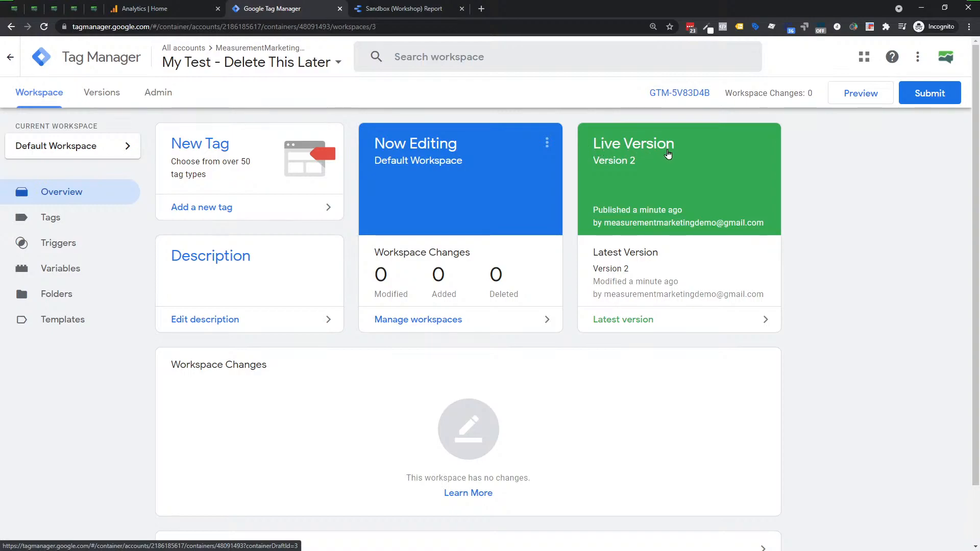
{"action": "left_click_drag", "start_coordinate": [656, 165], "coordinate": [595, 168]}
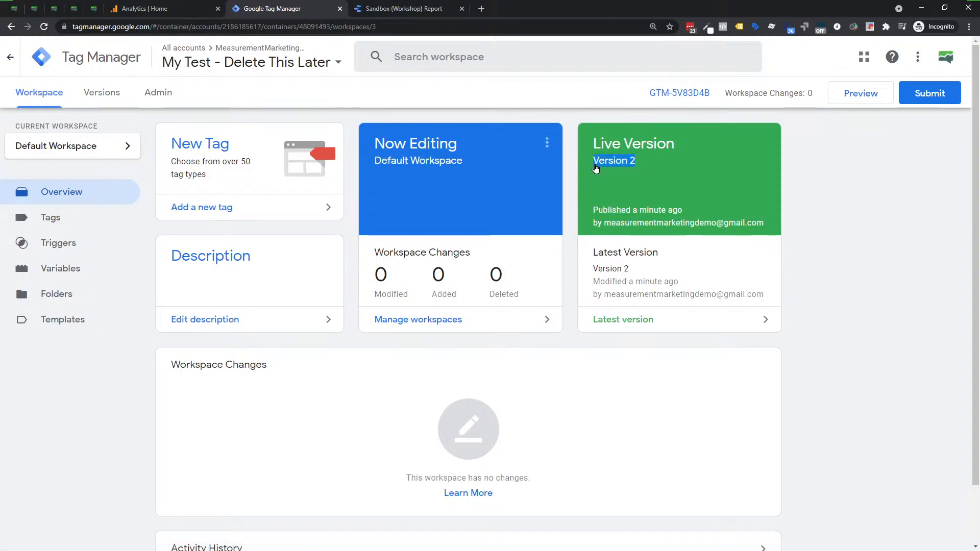
{"action": "left_click", "coordinate": [595, 168]}
{"action": "left_click", "coordinate": [108, 100]}
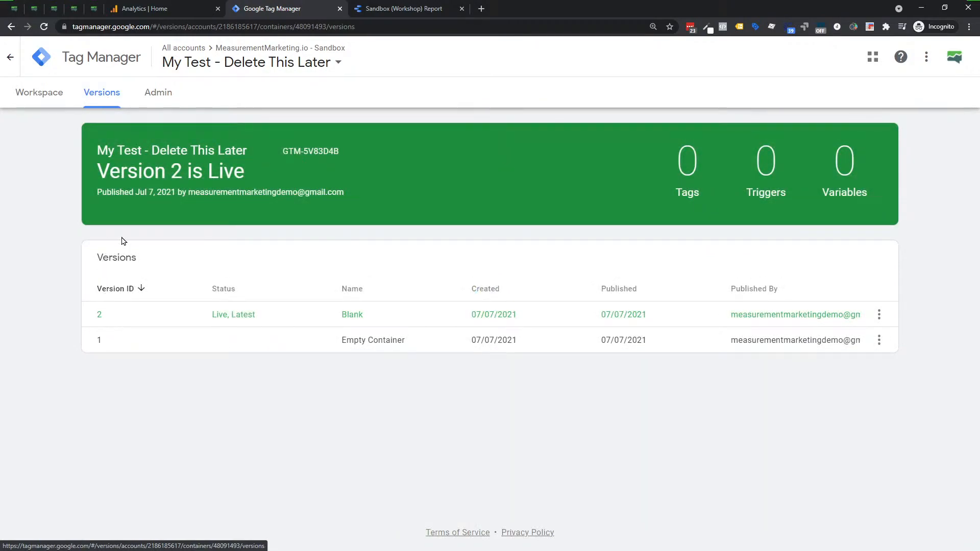
{"action": "double_click", "coordinate": [99, 340]}
{"action": "left_click_drag", "start_coordinate": [352, 341], "coordinate": [863, 359]}
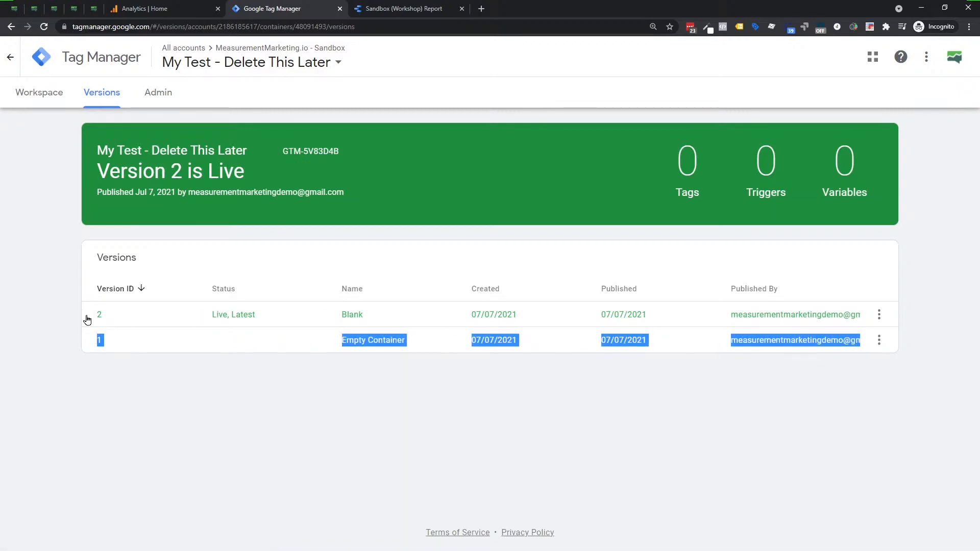
{"action": "left_click_drag", "start_coordinate": [90, 317], "coordinate": [849, 315]}
{"action": "left_click", "coordinate": [207, 56]}
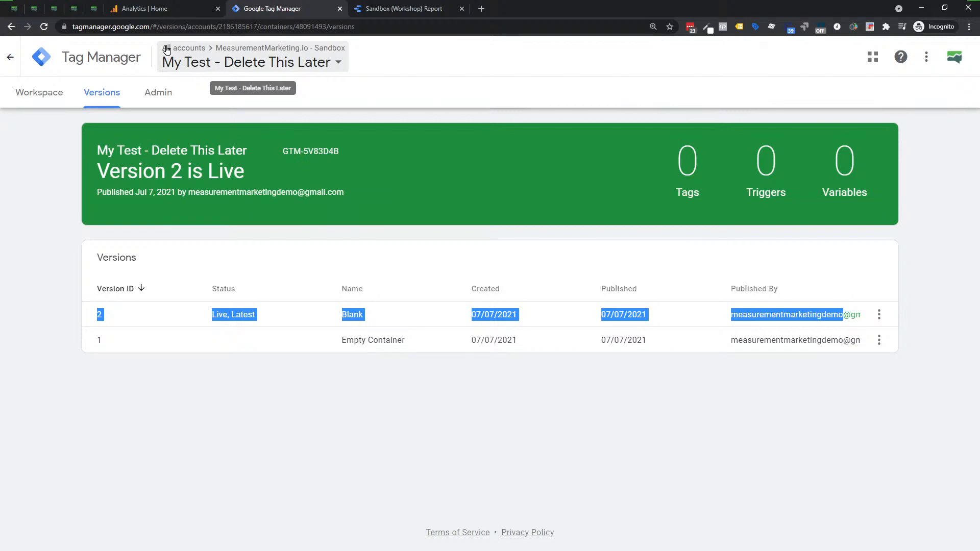
{"action": "left_click", "coordinate": [400, 7]}
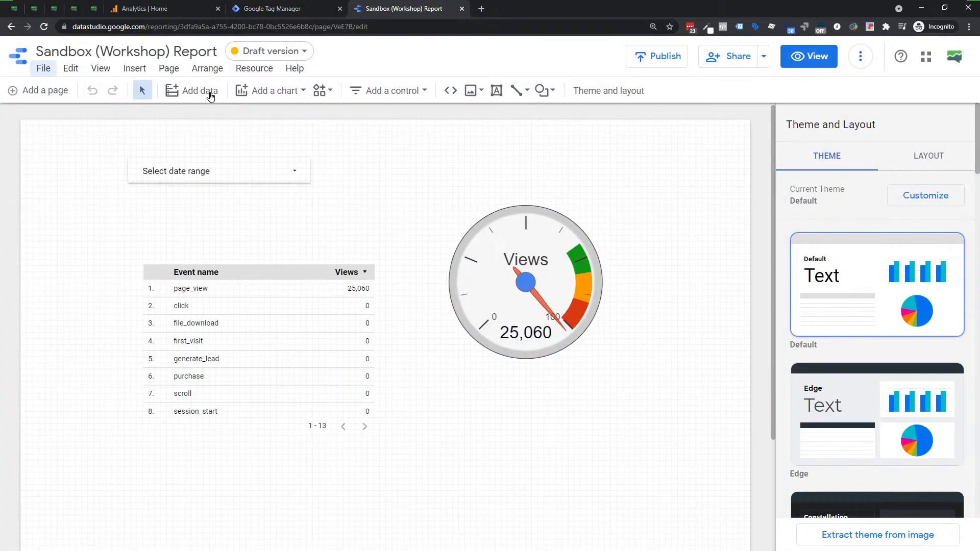
{"action": "left_click", "coordinate": [45, 70]}
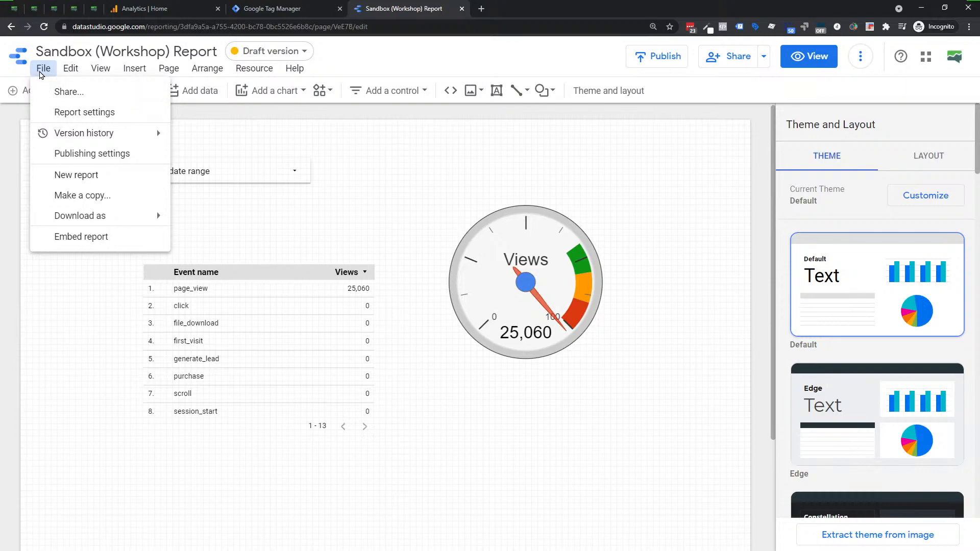
{"action": "left_click", "coordinate": [63, 112]}
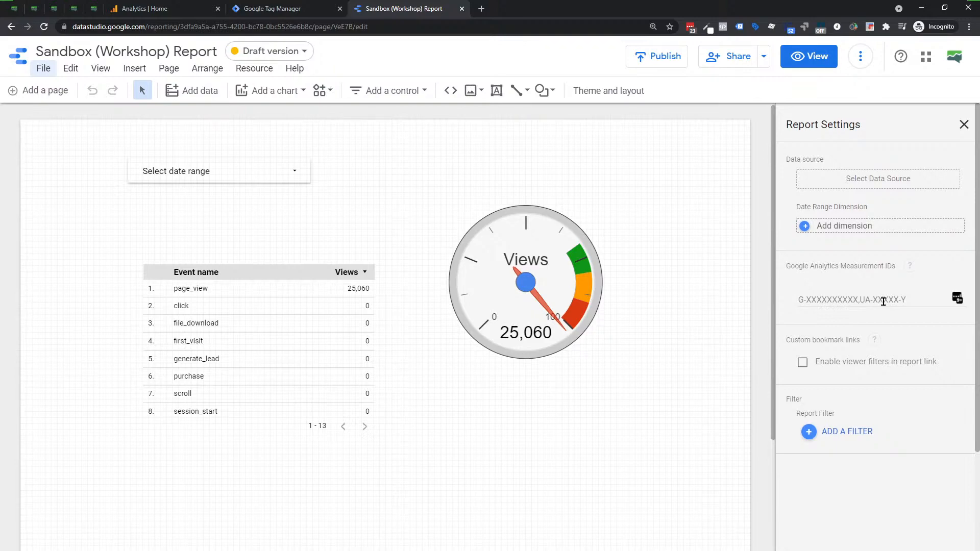
{"action": "left_click", "coordinate": [883, 302]}
{"action": "type", "text": "UA-123434-5,"}
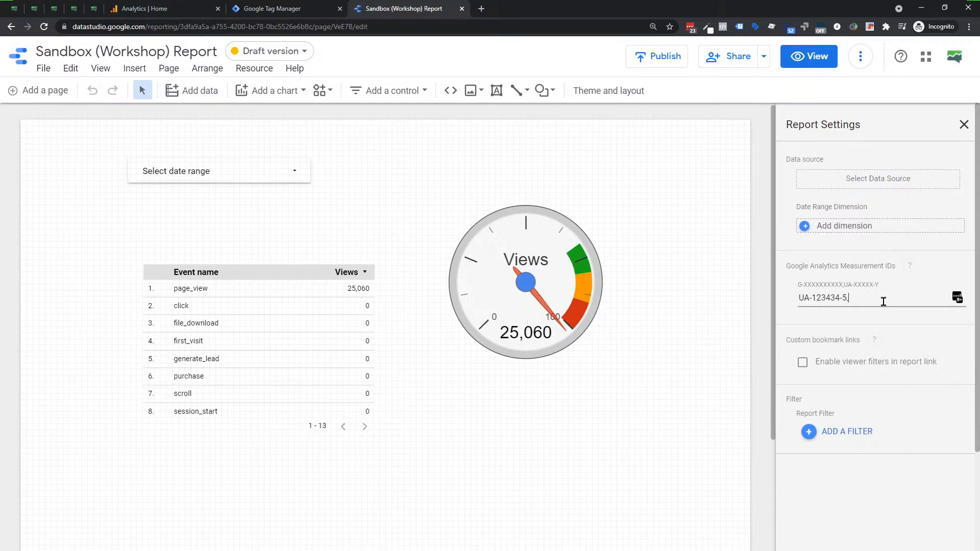
{"action": "type", "text": "g-"}
{"action": "type", "text": "738497321-1"}
{"action": "left_click_drag", "start_coordinate": [848, 297], "coordinate": [923, 296]}
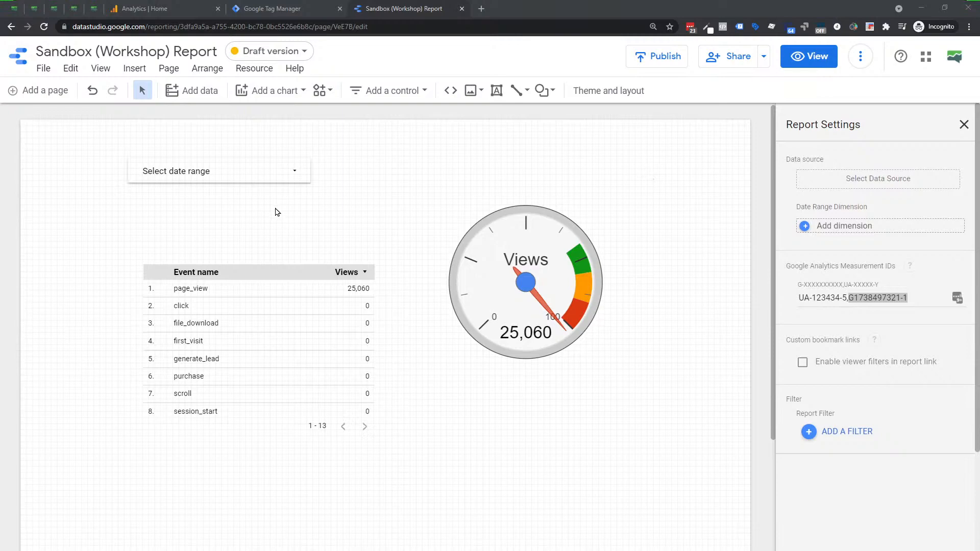
{"action": "left_click", "coordinate": [45, 71]}
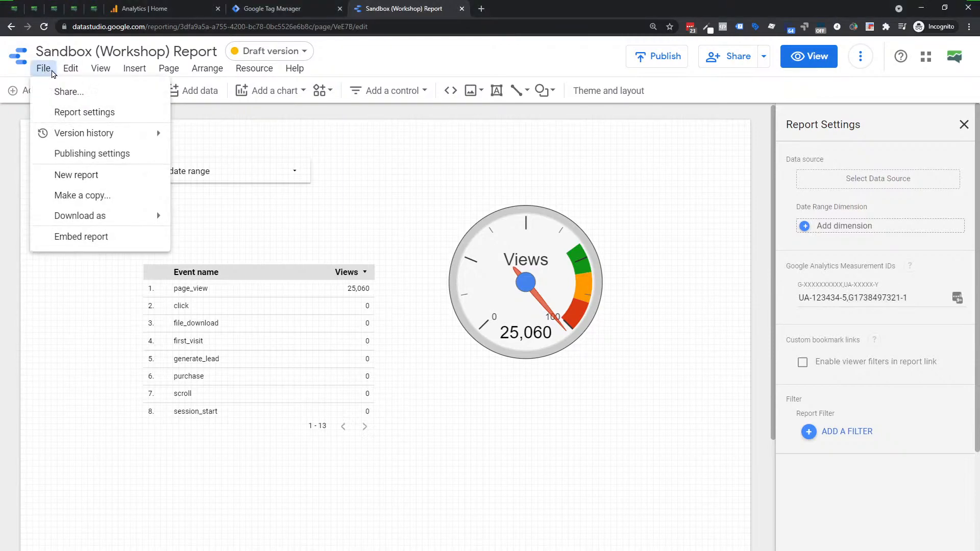
{"action": "left_click", "coordinate": [349, 180]}
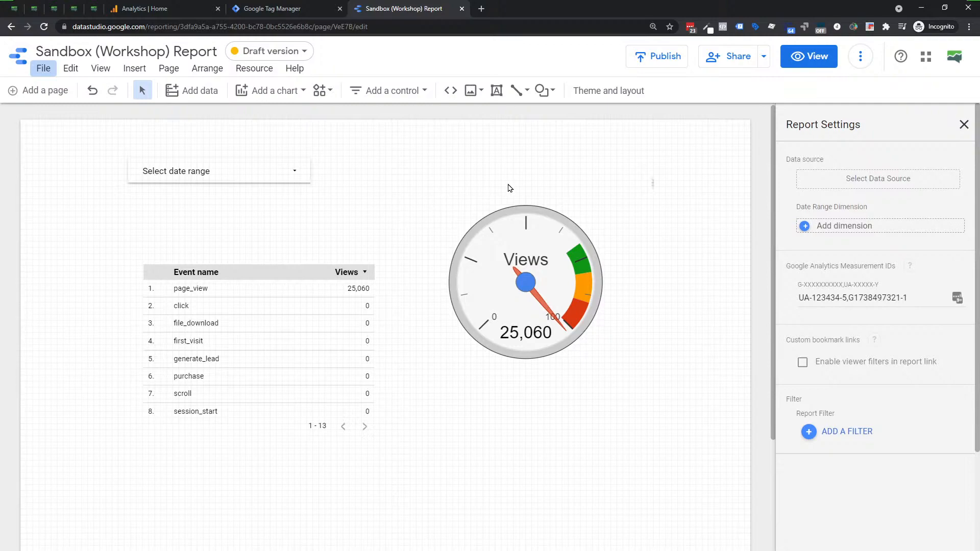
{"action": "left_click", "coordinate": [964, 125]}
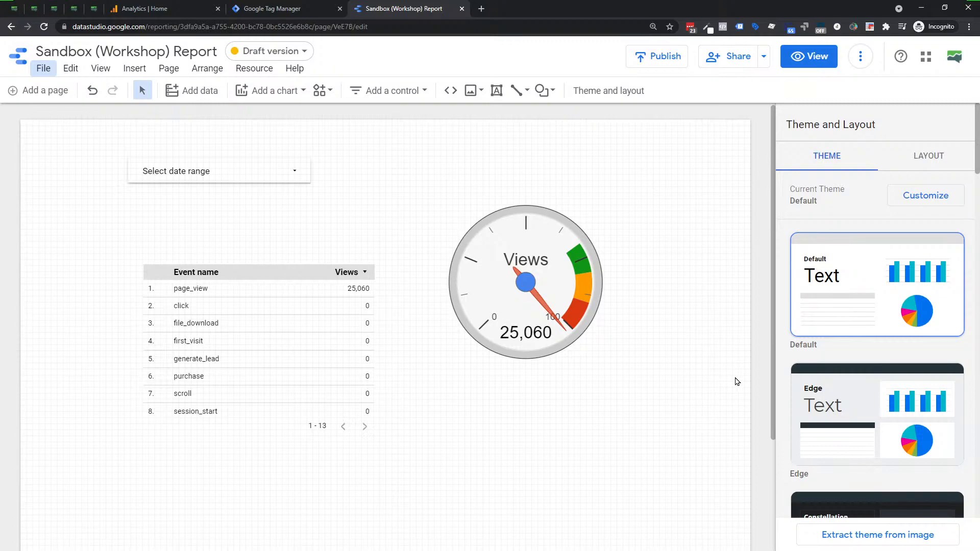
Open the calculated field editor for the event name table's data source to view it, and close it without adding a field.
{"action": "left_click", "coordinate": [337, 340]}
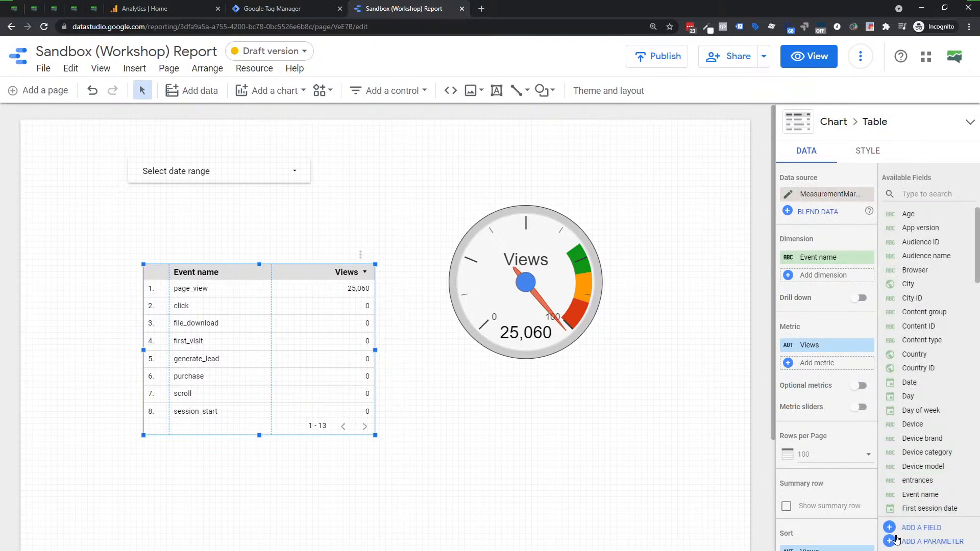
{"action": "left_click", "coordinate": [923, 529]}
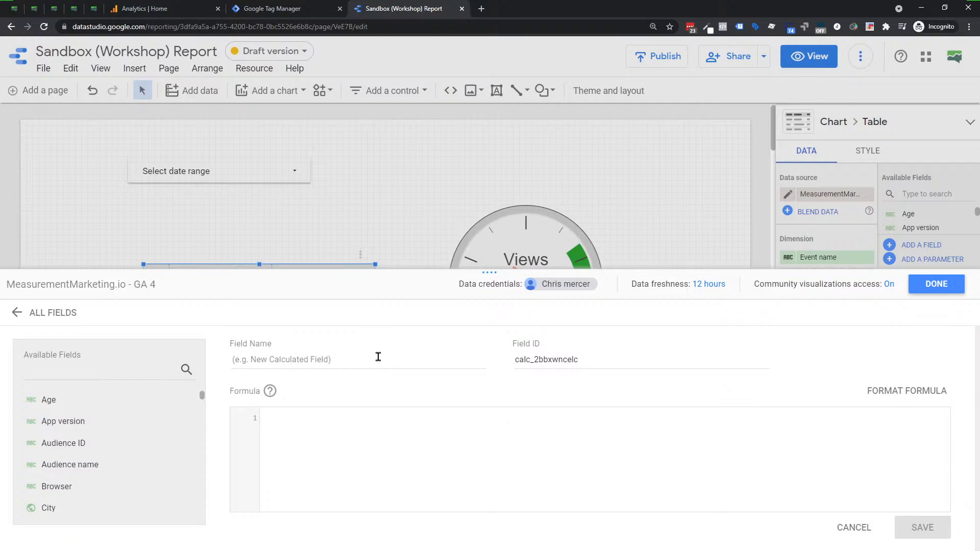
{"action": "left_click", "coordinate": [931, 284]}
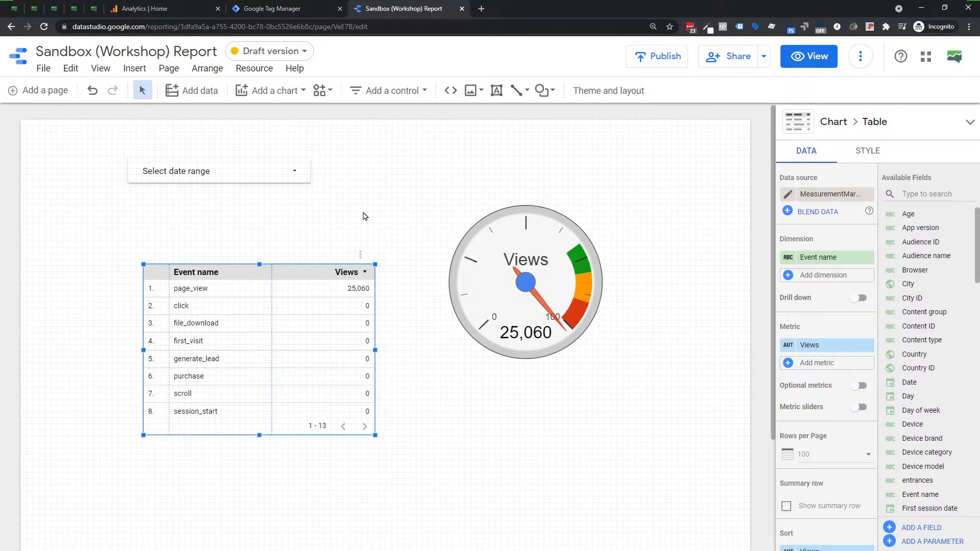
Examine the event name table's metric, sort, date range and filter settings, and the Views gauge's data settings.
{"action": "scroll", "coordinate": [366, 214], "scroll_direction": "down", "scroll_amount": 1}
{"action": "scroll", "coordinate": [341, 185], "scroll_direction": "up", "scroll_amount": 1}
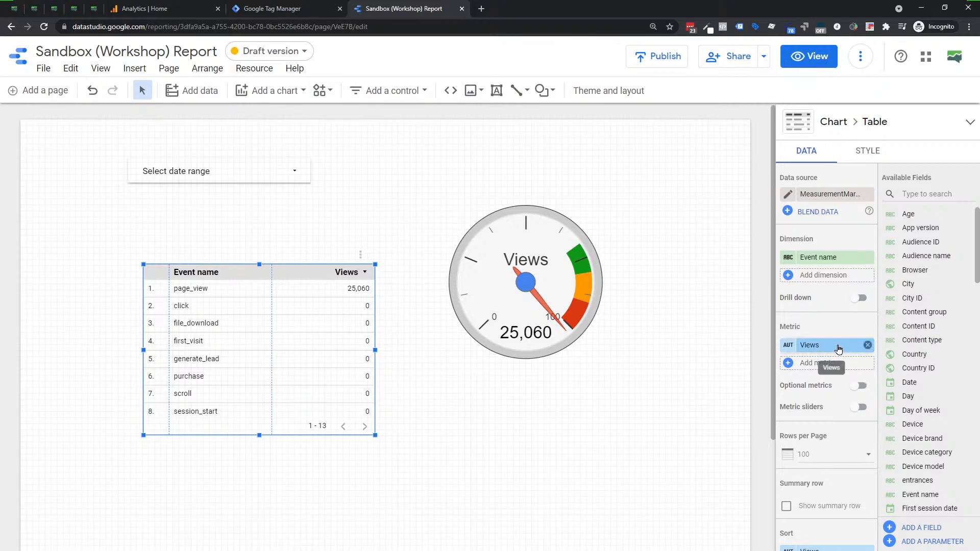
{"action": "scroll", "coordinate": [838, 350], "scroll_direction": "down", "scroll_amount": 2}
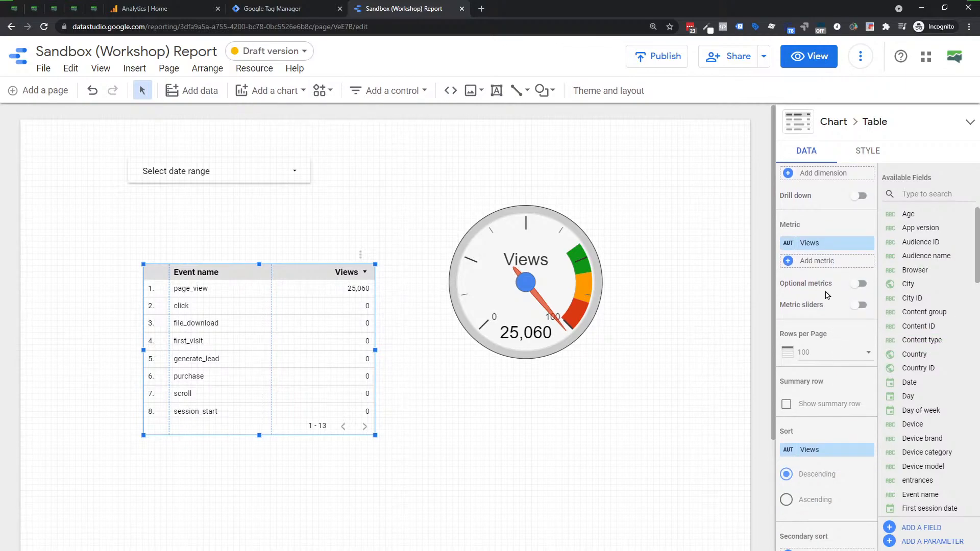
{"action": "scroll", "coordinate": [822, 347], "scroll_direction": "down", "scroll_amount": 3}
{"action": "scroll", "coordinate": [820, 451], "scroll_direction": "down", "scroll_amount": 4}
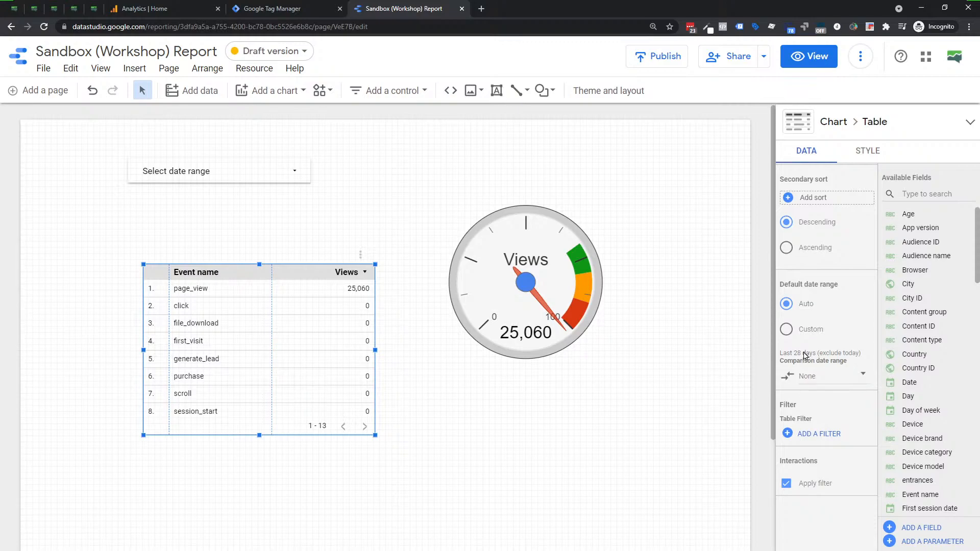
{"action": "left_click", "coordinate": [507, 279]}
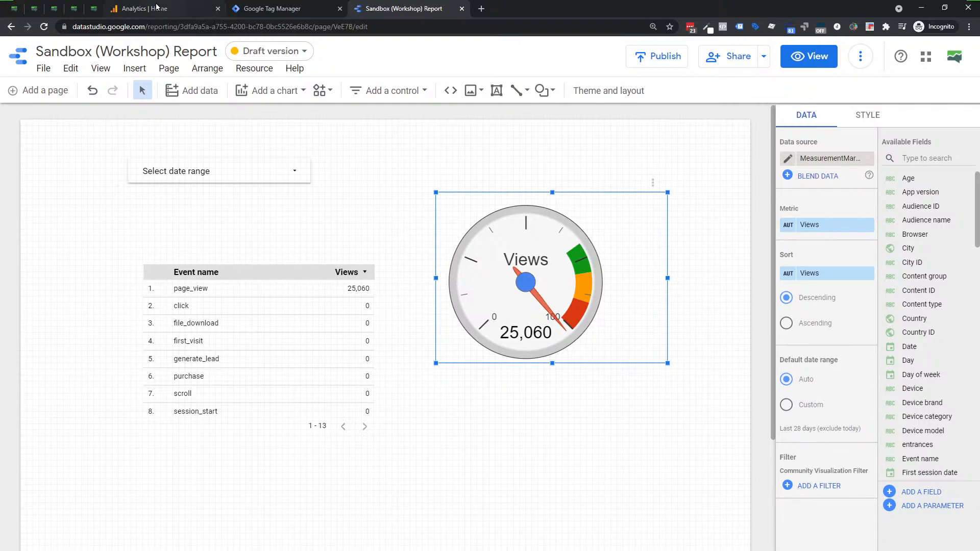
Switch to Google Analytics, change the Admin property to GA4 - Google Merchandise Store, and view its Data Import page.
{"action": "left_click", "coordinate": [195, 10]}
{"action": "left_click", "coordinate": [37, 518]}
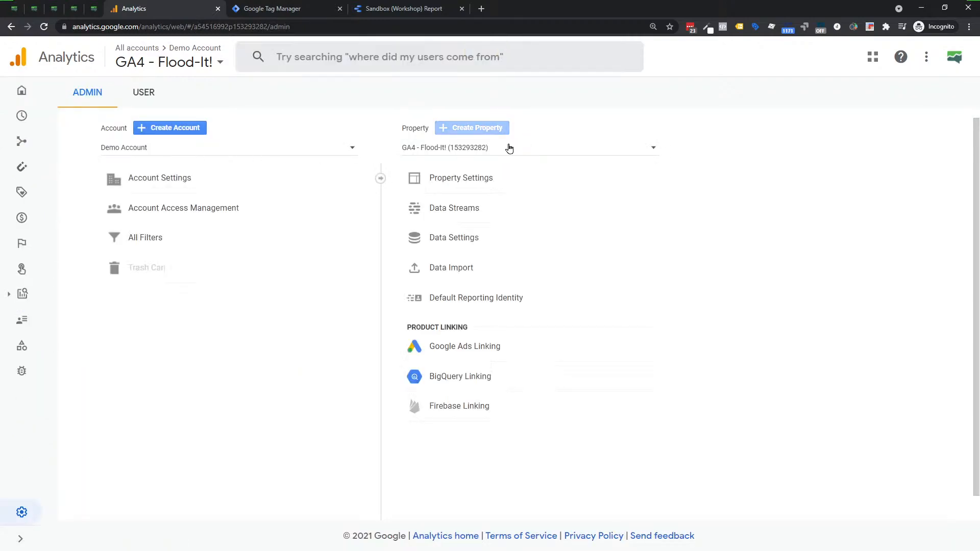
{"action": "left_click", "coordinate": [502, 148]}
{"action": "left_click", "coordinate": [460, 202]}
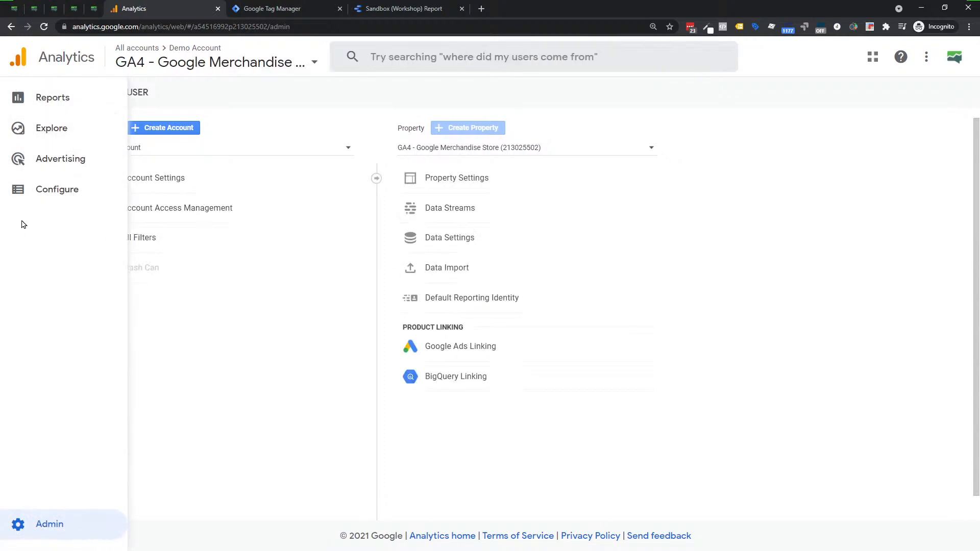
{"action": "left_click", "coordinate": [437, 271]}
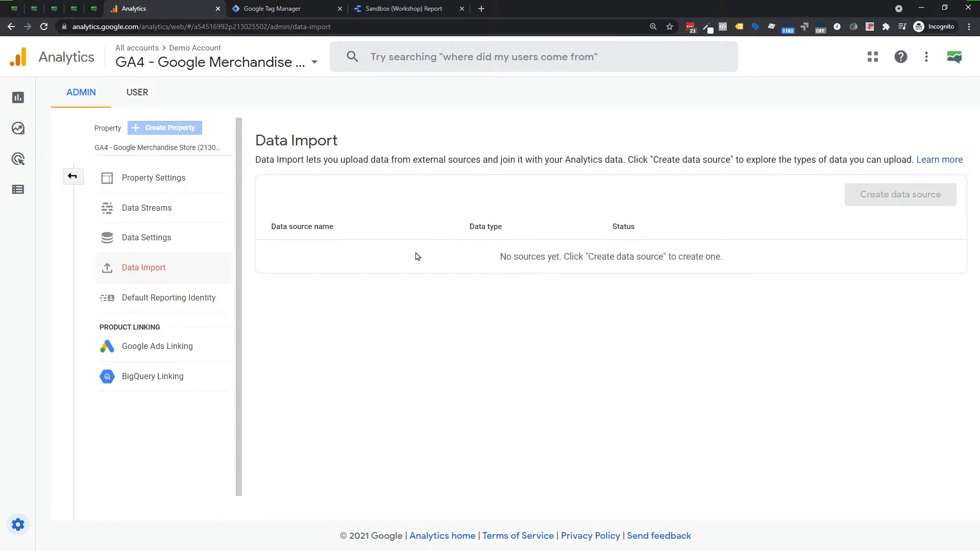
{"action": "left_click", "coordinate": [72, 177]}
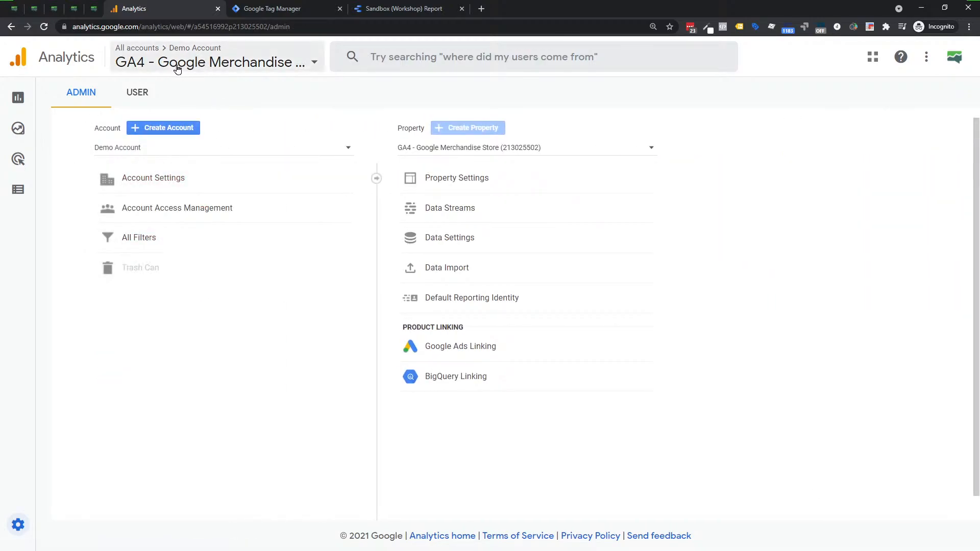